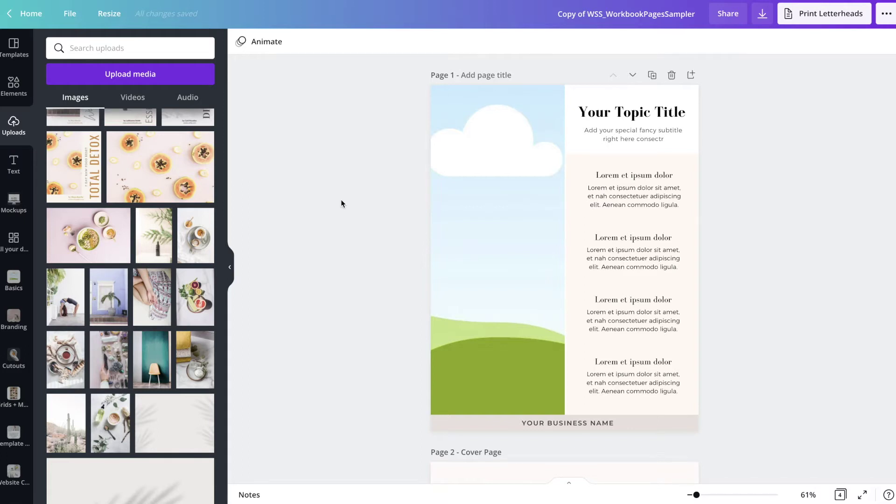
# Step: Look through all pages of the workbook template, from the topic page through the usage terms to the product page
pyautogui.scroll(-14, 341, 200)
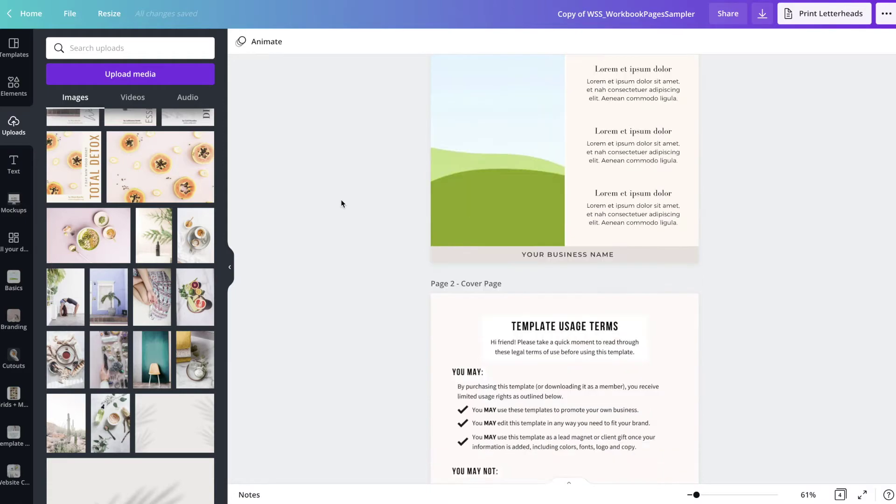
pyautogui.scroll(-10, 341, 203)
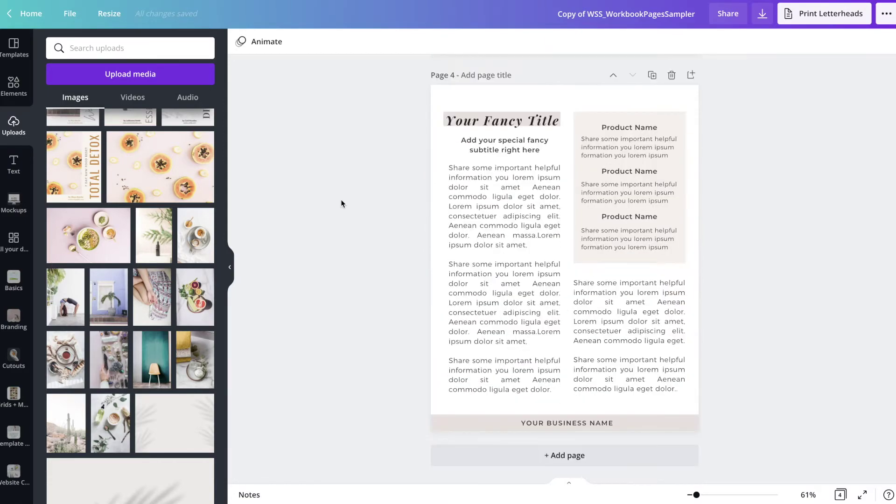
pyautogui.scroll(12, 341, 203)
pyautogui.scroll(5, 340, 201)
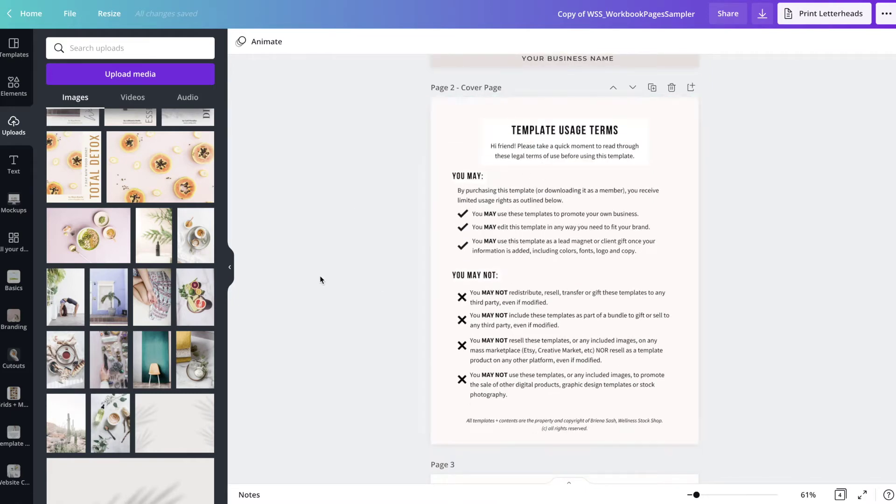
pyautogui.scroll(6, 314, 278)
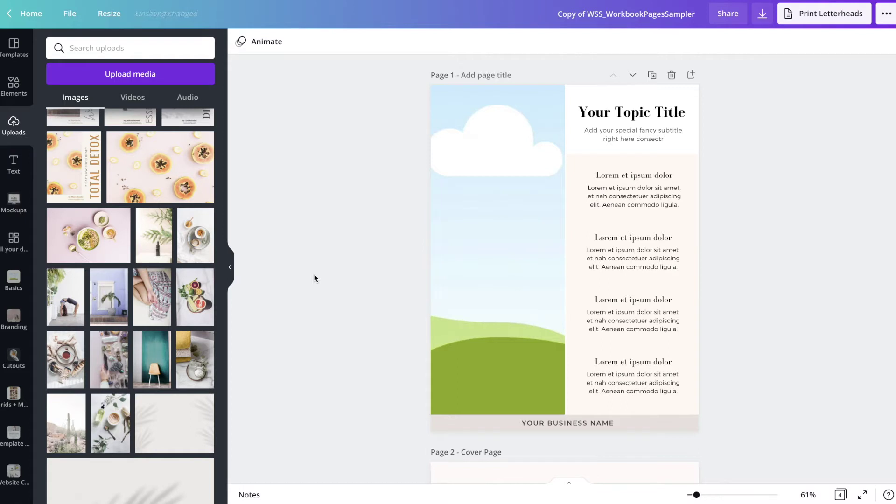
pyautogui.scroll(-1, 314, 279)
pyautogui.scroll(1, 314, 278)
pyautogui.scroll(-1, 315, 278)
pyautogui.scroll(1, 314, 278)
pyautogui.scroll(-1, 314, 279)
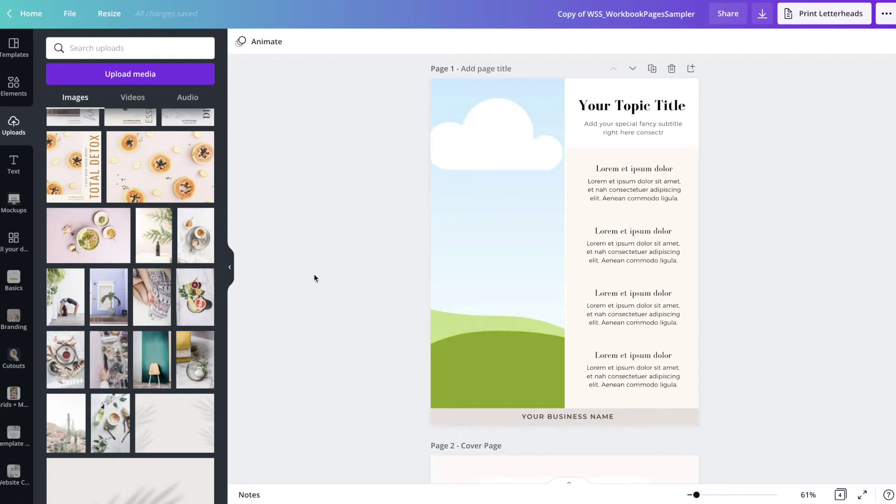
pyautogui.scroll(-10, 314, 279)
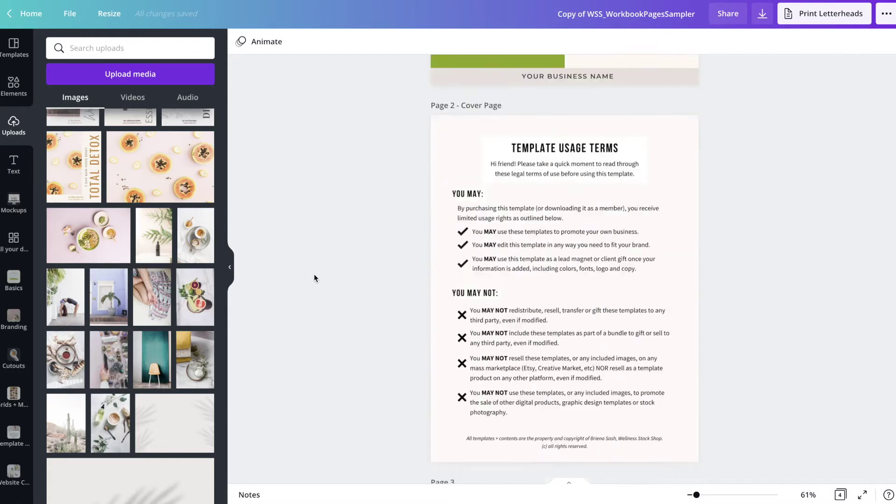
pyautogui.scroll(-7, 315, 278)
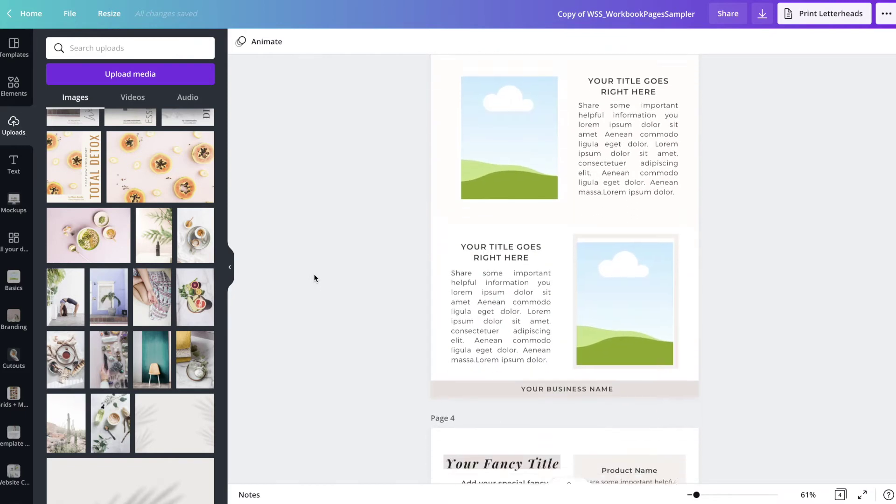
pyautogui.scroll(-6, 314, 278)
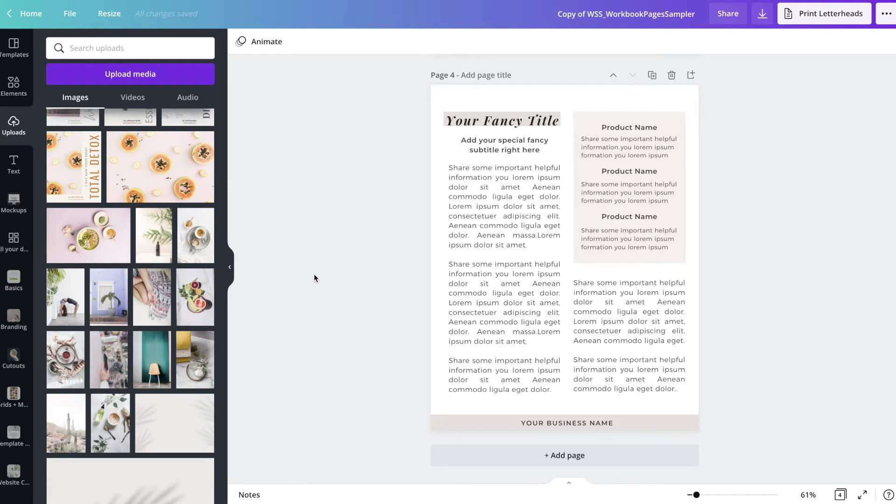
# Step: Duplicate the "Your Fancy Title" page and the two-photo layout page
pyautogui.scroll(2, 314, 278)
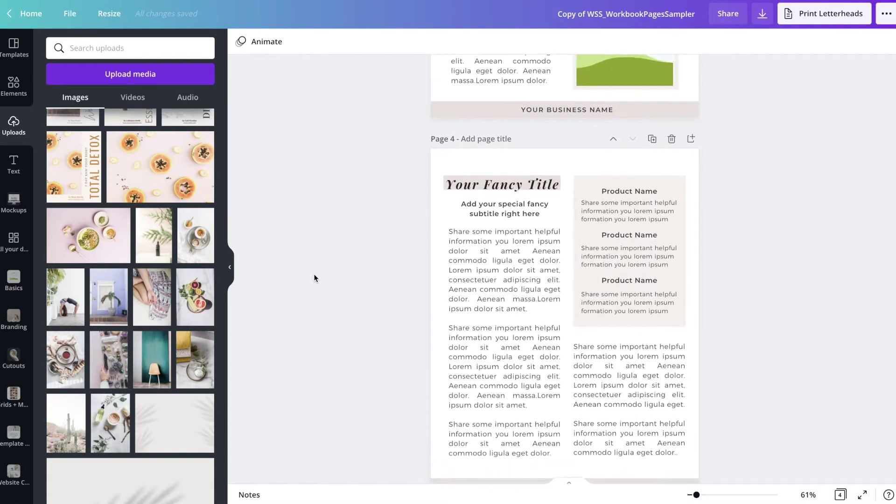
pyautogui.scroll(-1, 314, 278)
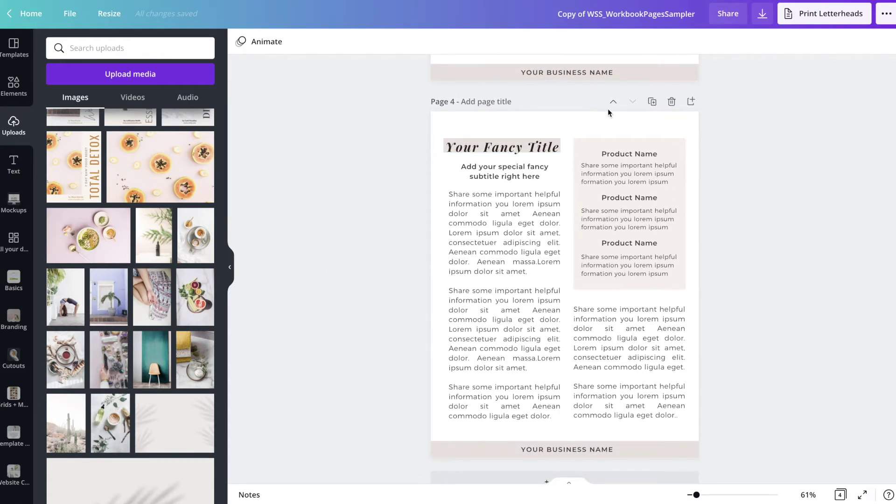
pyautogui.click(653, 103)
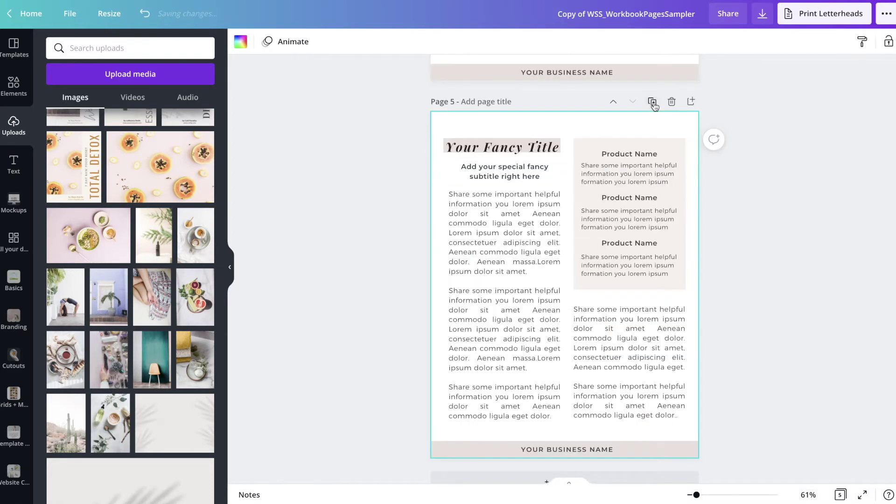
pyautogui.scroll(5, 766, 245)
pyautogui.scroll(15, 766, 245)
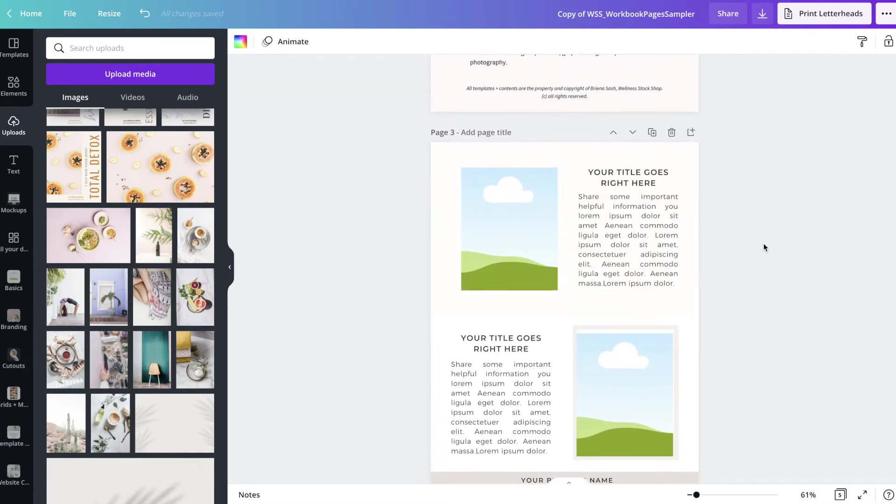
pyautogui.click(652, 133)
# Step: Delete the duplicate copies of the "Your Fancy Title" page and the two-photo layout page
pyautogui.scroll(-12, 764, 312)
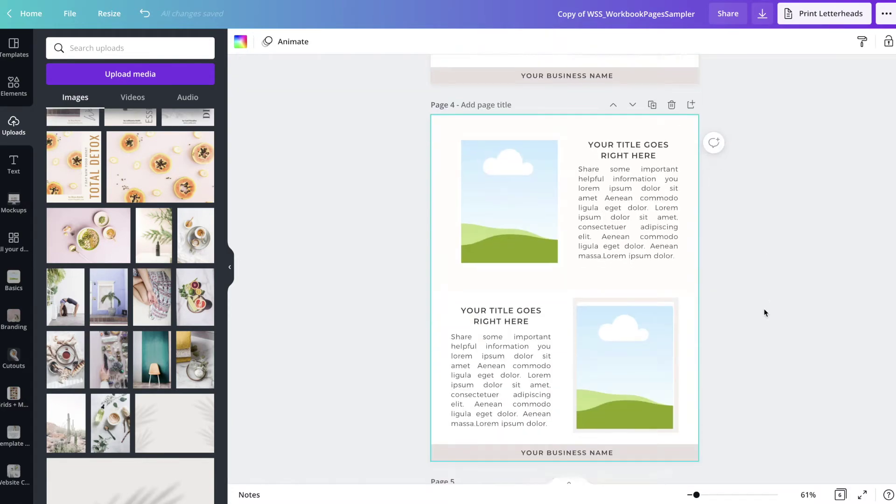
pyautogui.scroll(-3, 764, 311)
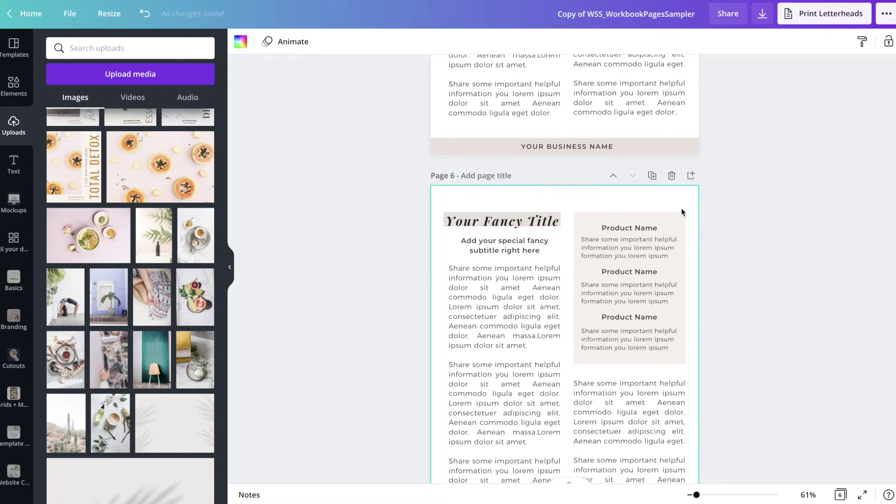
pyautogui.click(672, 176)
pyautogui.scroll(10, 764, 139)
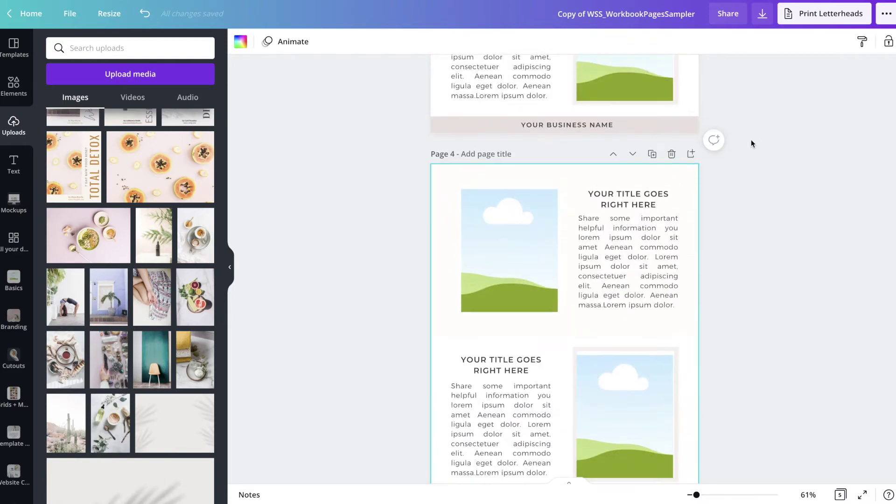
pyautogui.click(672, 154)
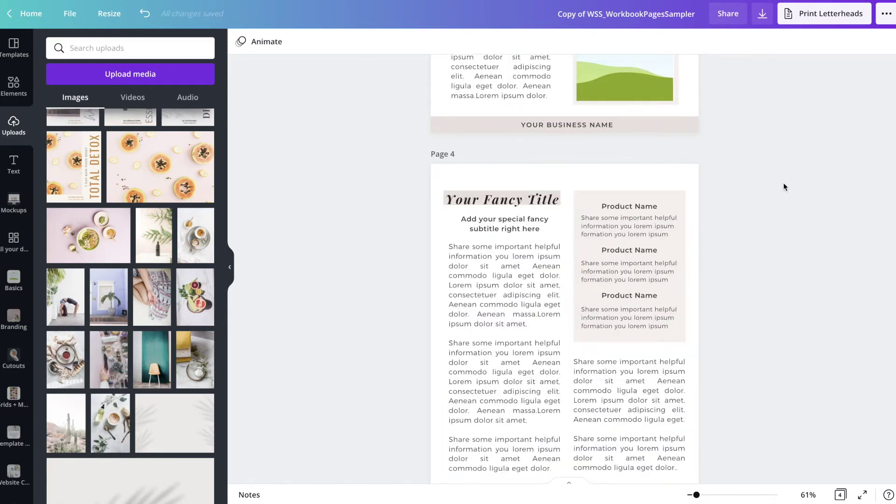
# Step: Fill the background box behind the text list on page 1 with the default pink #FF66C4
pyautogui.scroll(20, 784, 186)
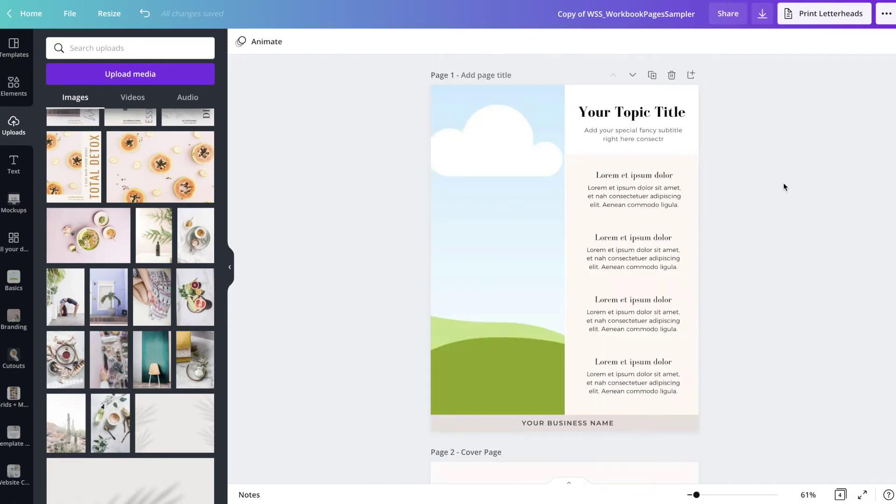
pyautogui.scroll(-13, 783, 183)
pyautogui.scroll(12, 784, 183)
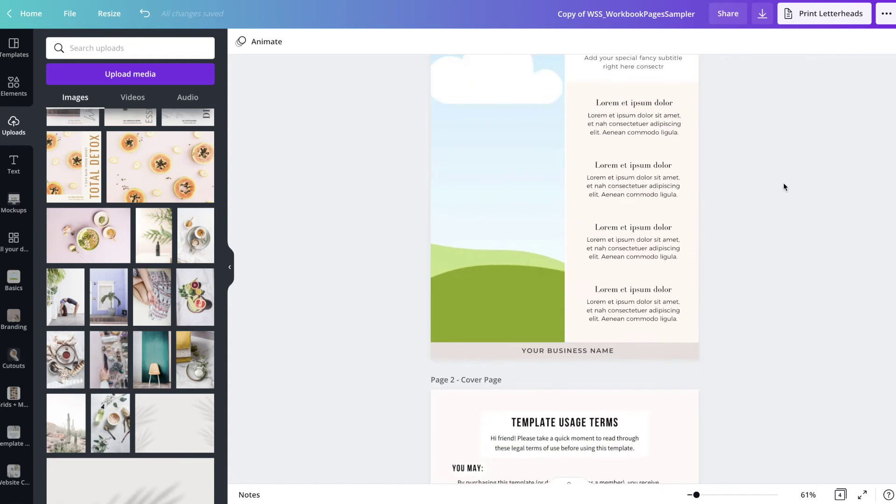
pyautogui.scroll(3, 783, 184)
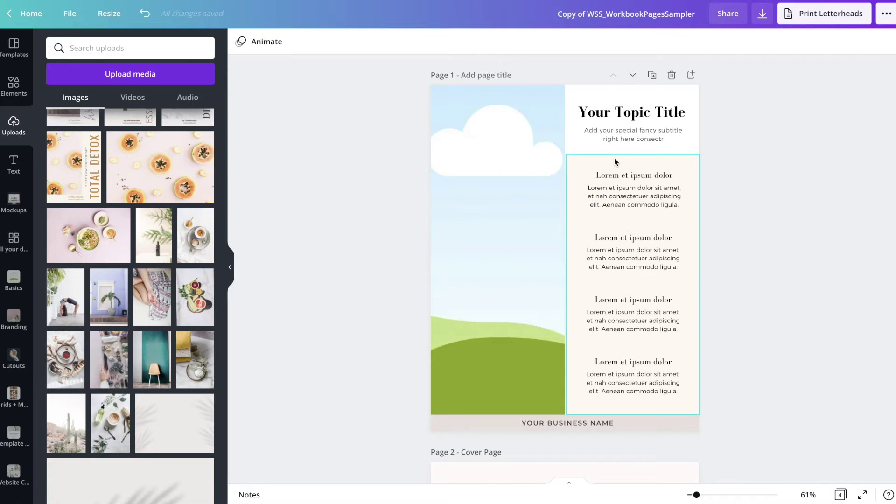
pyautogui.click(572, 168)
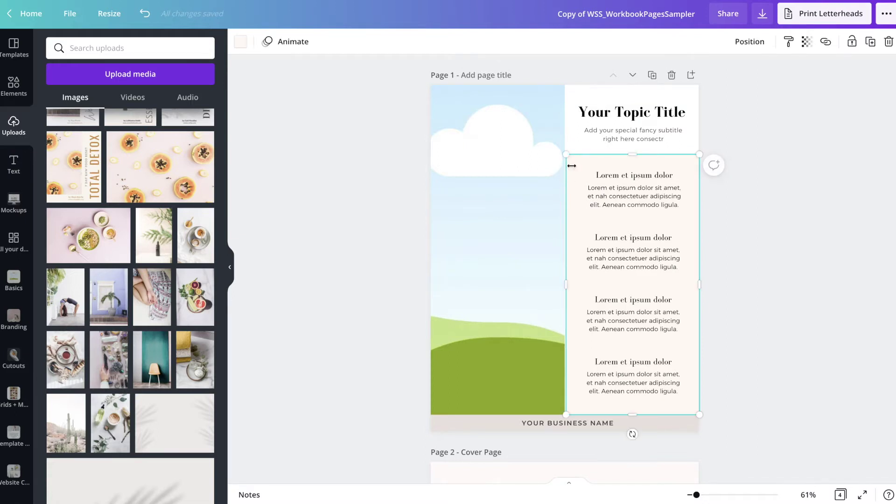
pyautogui.click(241, 44)
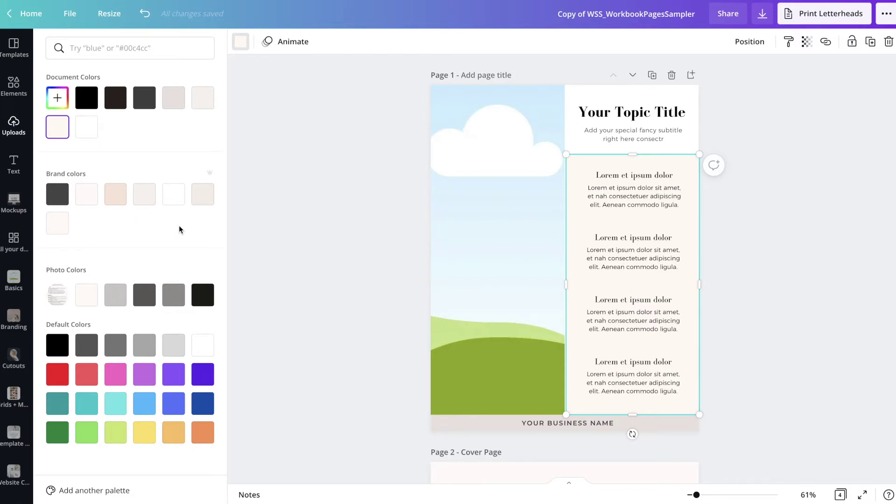
pyautogui.click(175, 349)
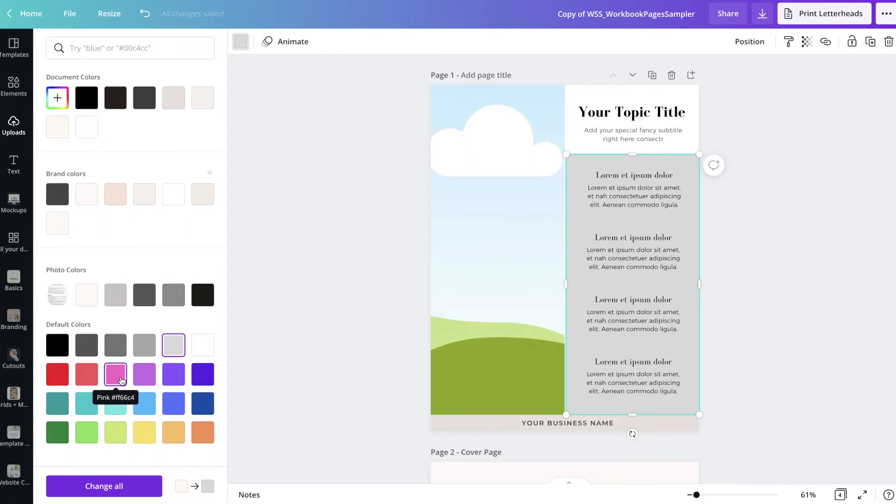
pyautogui.click(115, 379)
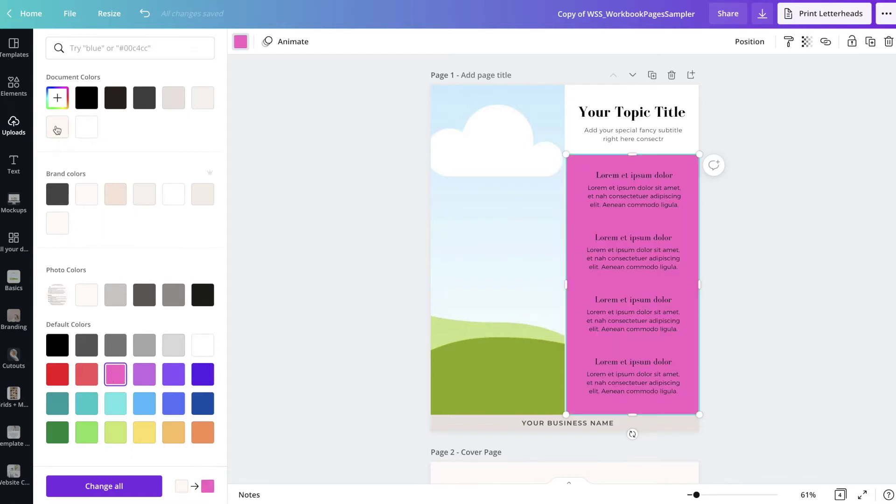
# Step: Lighten the page 1 text box background to custom pink #FFCBEB and apply the color change across all pages
pyautogui.click(58, 98)
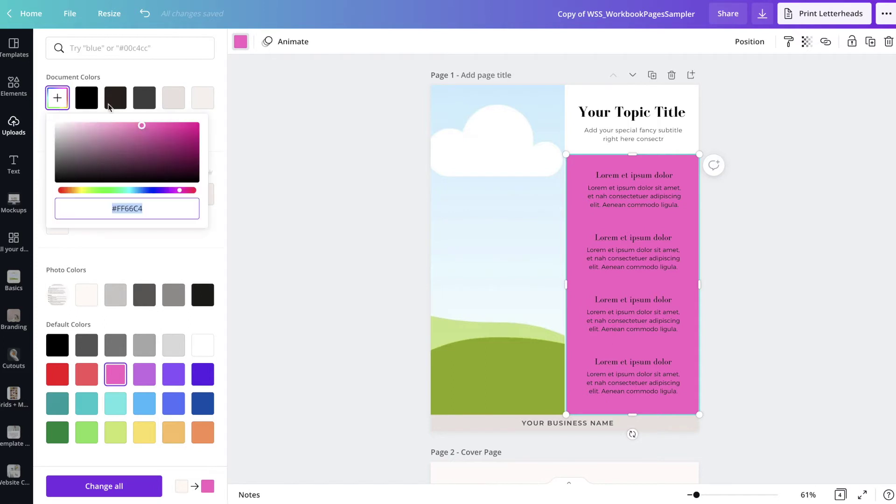
pyautogui.click(143, 127)
pyautogui.moveTo(143, 126); pyautogui.dragTo(85, 124)
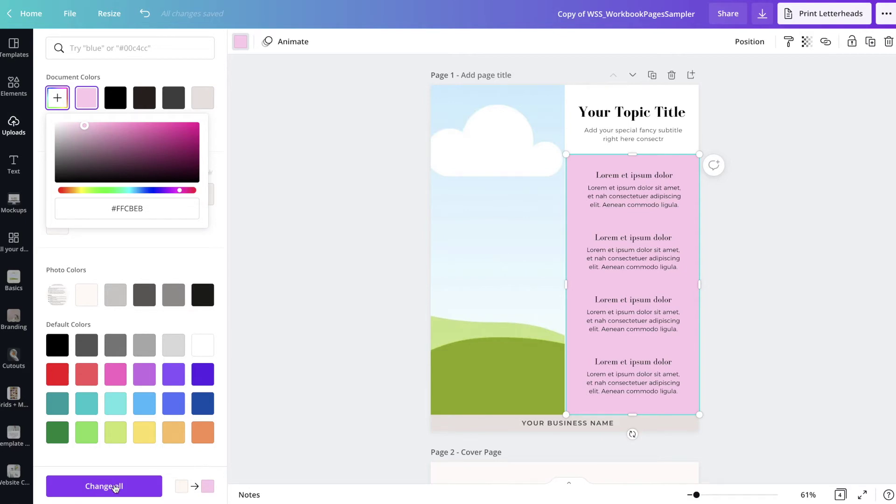
pyautogui.click(116, 489)
pyautogui.scroll(-5, 343, 415)
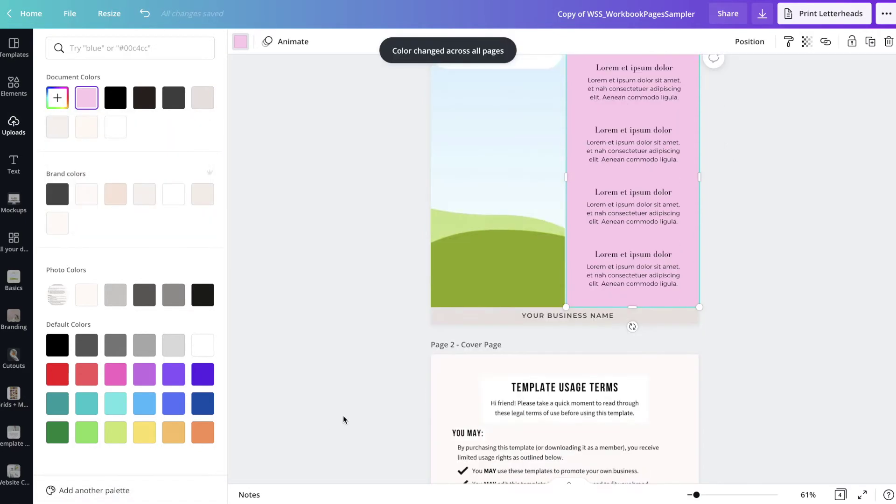
pyautogui.scroll(-10, 343, 415)
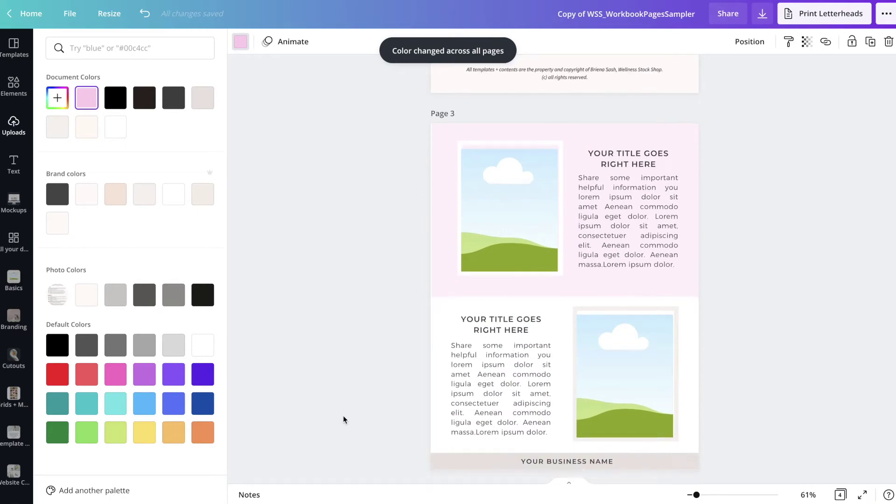
pyautogui.scroll(1, 343, 415)
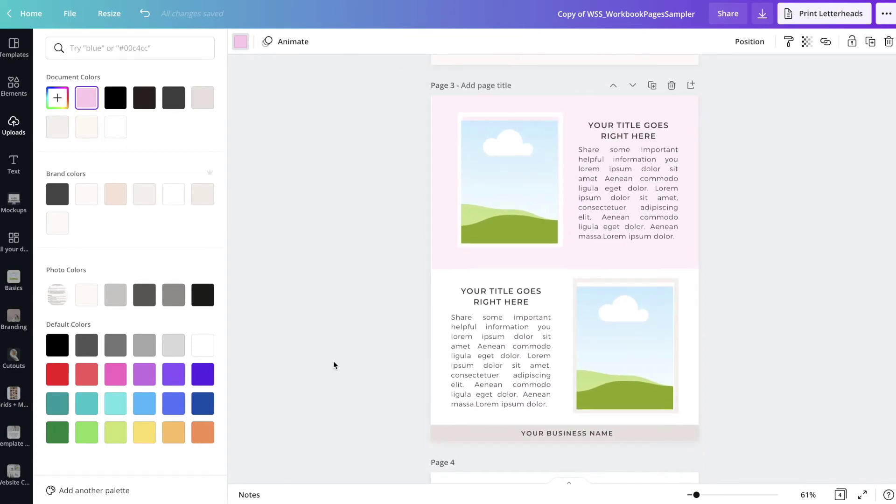
pyautogui.scroll(-8, 338, 390)
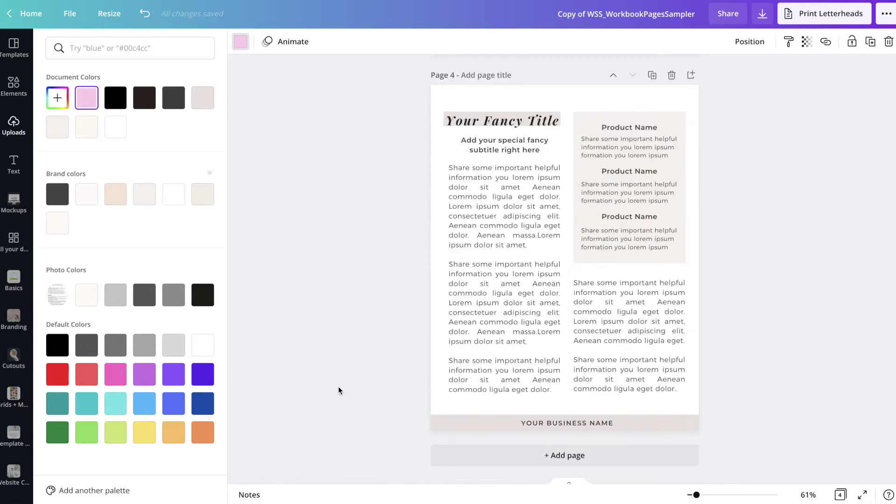
# Step: Recolor the "YOUR BUSINESS NAME" footer bar on page 1 to the default purple and apply the change across all pages
pyautogui.scroll(15, 339, 390)
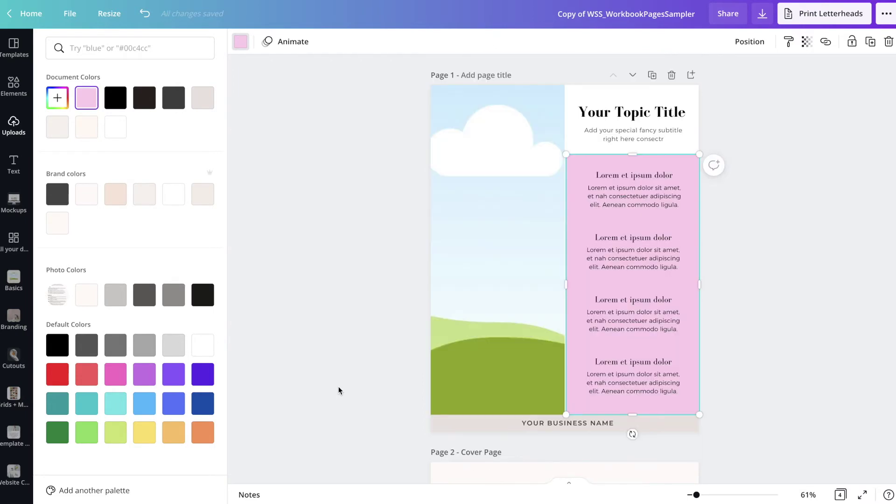
pyautogui.click(443, 430)
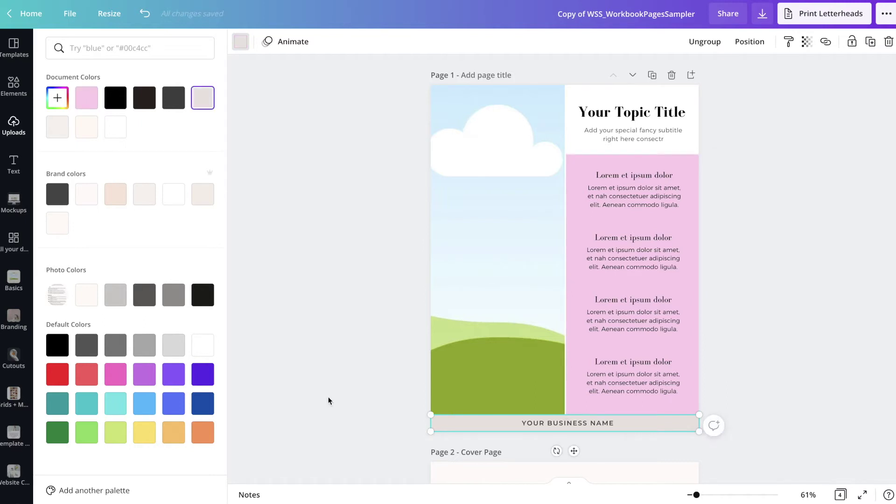
pyautogui.click(175, 378)
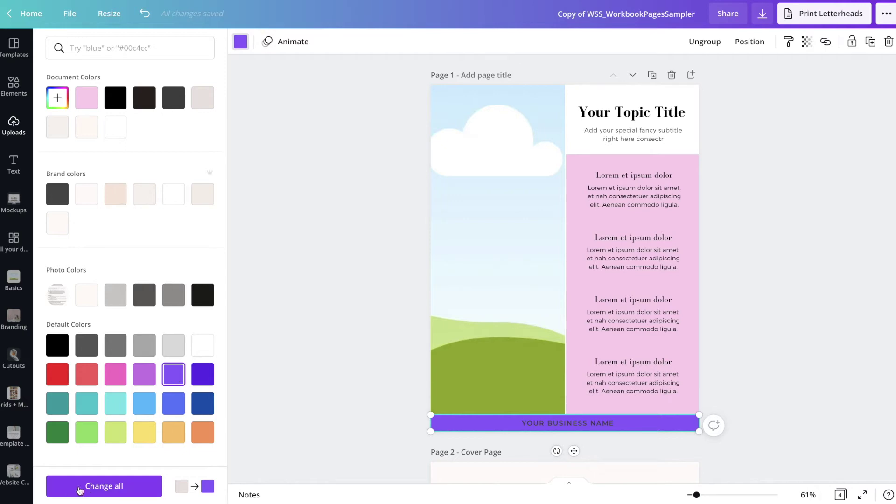
pyautogui.click(133, 488)
pyautogui.scroll(-6, 288, 433)
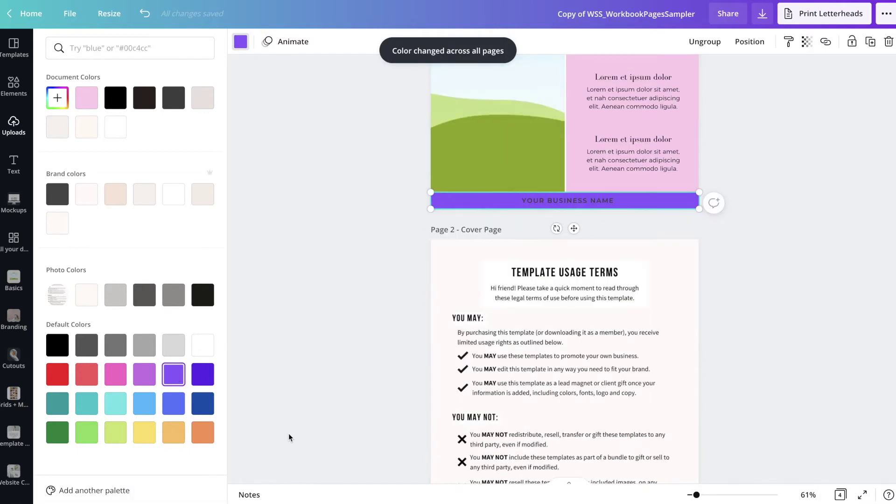
pyautogui.scroll(-10, 289, 435)
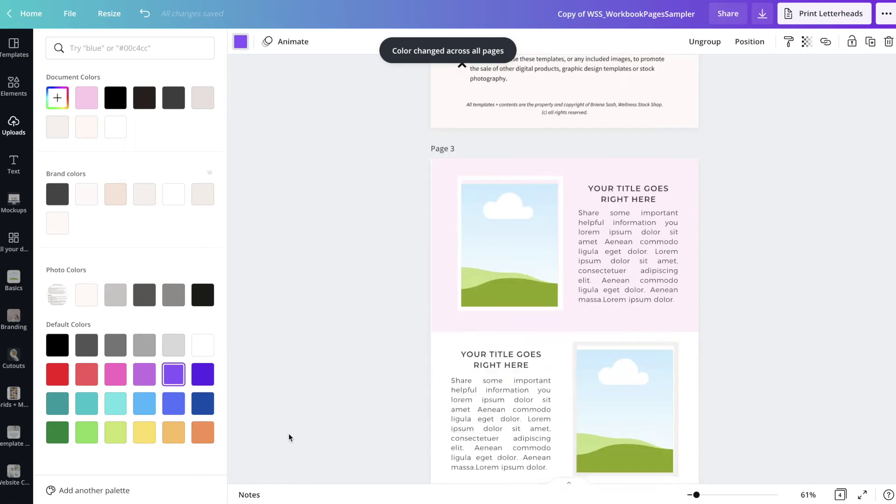
pyautogui.scroll(-8, 289, 438)
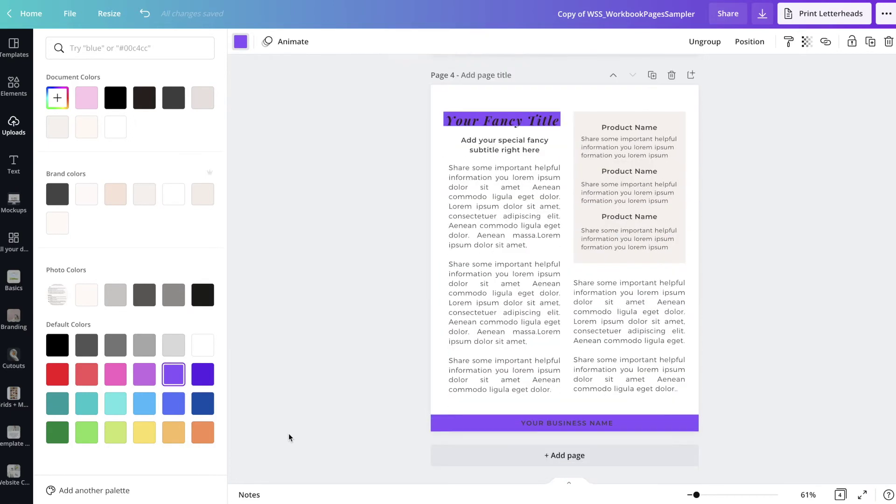
# Step: Undo the purple footer recolor and the pink text box recolor throughout the document
pyautogui.scroll(14, 288, 437)
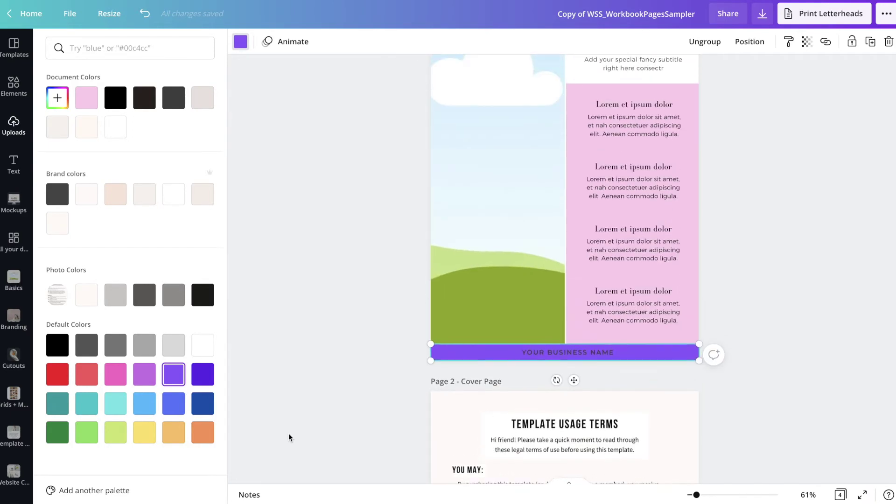
pyautogui.scroll(3, 288, 437)
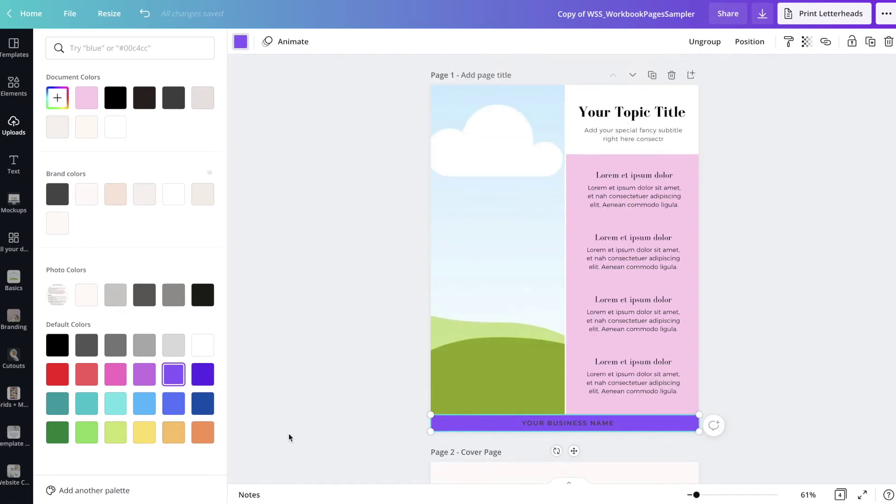
pyautogui.hotkey('ctrl', 'z')
pyautogui.hotkey('ctrl', 'z')
pyautogui.hotkey('ctrl', 'z')
pyautogui.hotkey('ctrl', 'z')
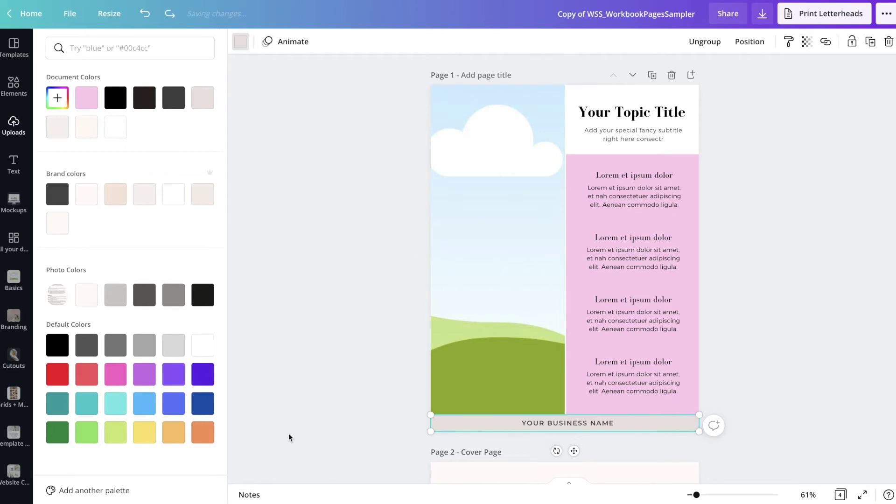
pyautogui.hotkey('ctrl', 'z')
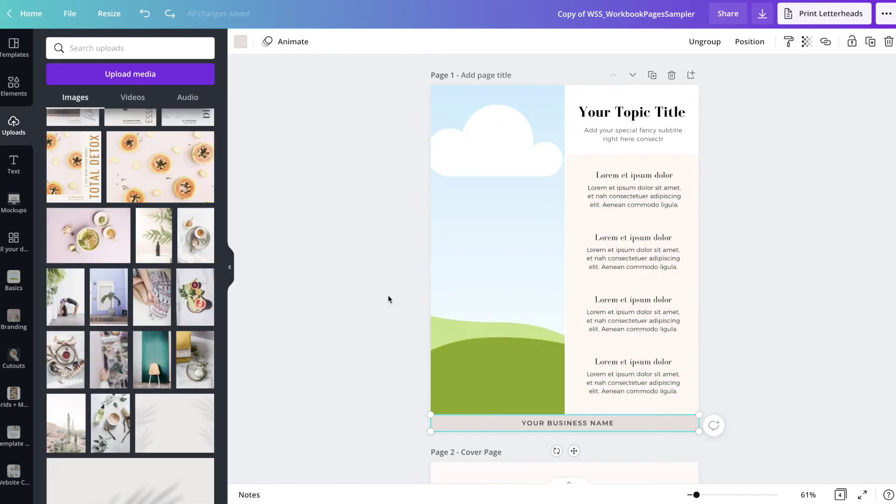
# Step: Set the page 1 title's font to Poppins Bold and change its text to "Skin Care 101"
pyautogui.click(642, 113)
pyautogui.click(642, 110)
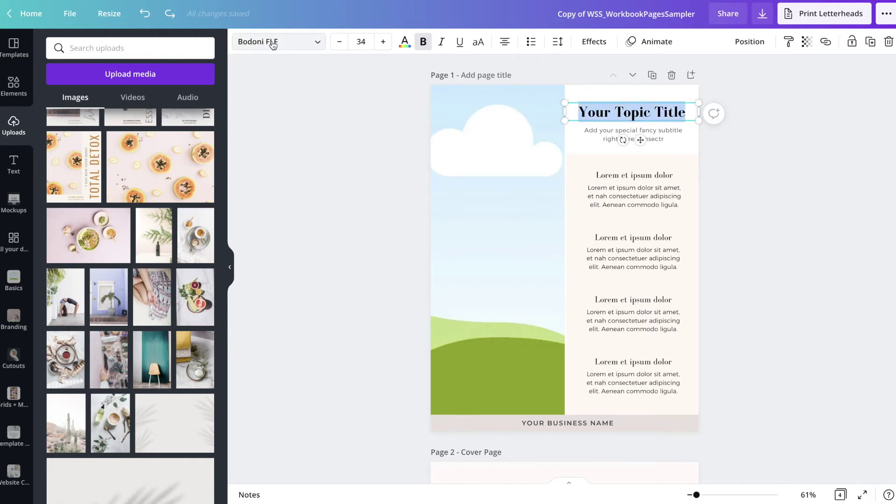
pyautogui.click(318, 43)
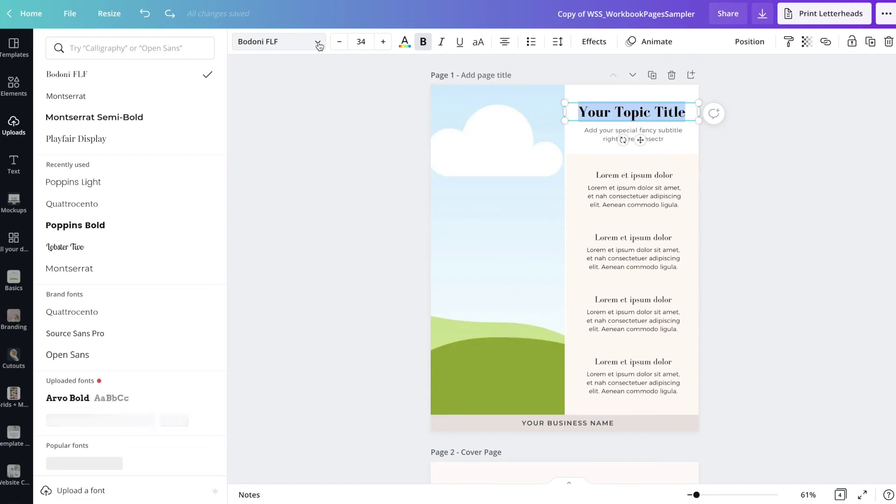
pyautogui.click(79, 230)
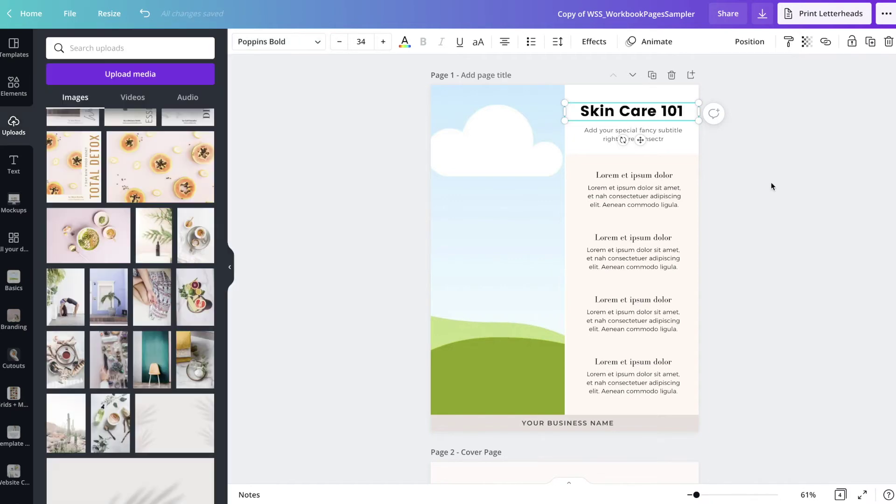
pyautogui.click(771, 182)
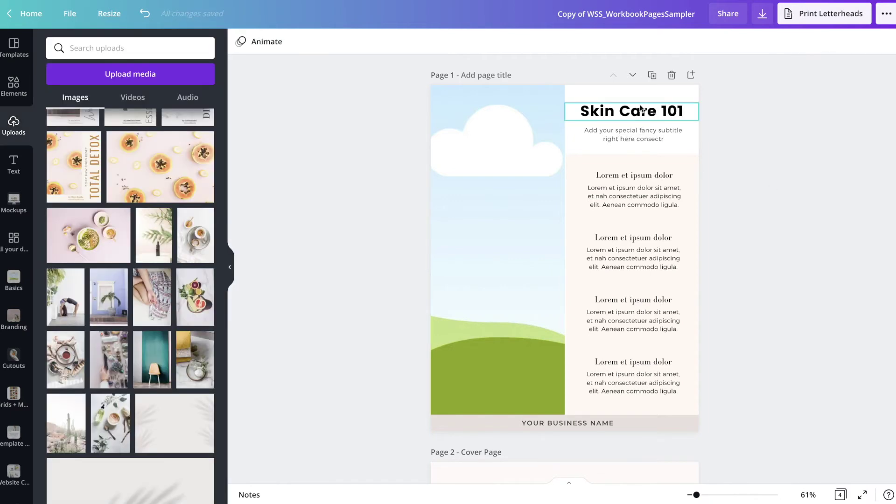
pyautogui.click(656, 181)
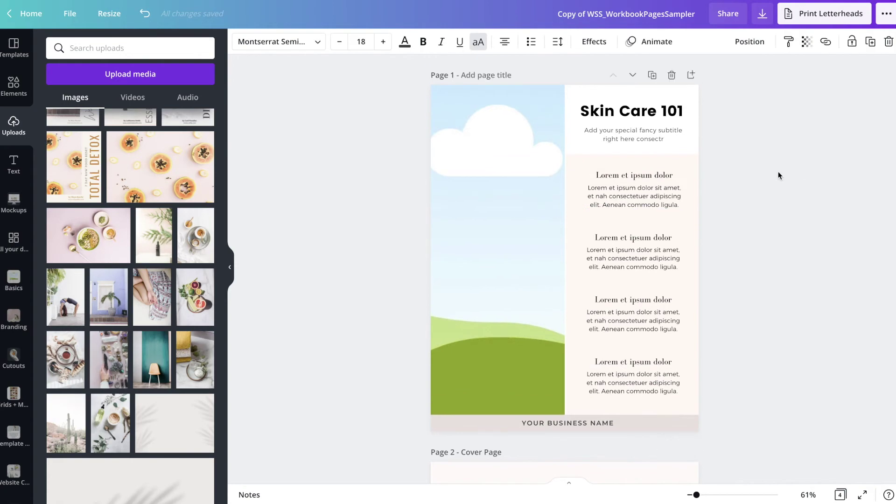
# Step: Try copying the "Skin Care 101" title's style onto the upper "YOUR TITLE GOES RIGHT HERE" heading on page 3, and undo it
pyautogui.click(638, 112)
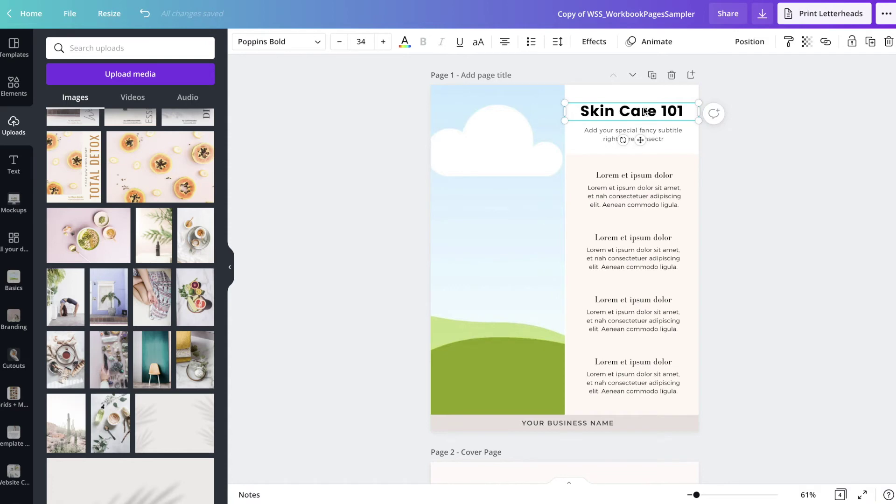
pyautogui.click(788, 43)
pyautogui.scroll(-3, 746, 183)
pyautogui.scroll(-10, 747, 183)
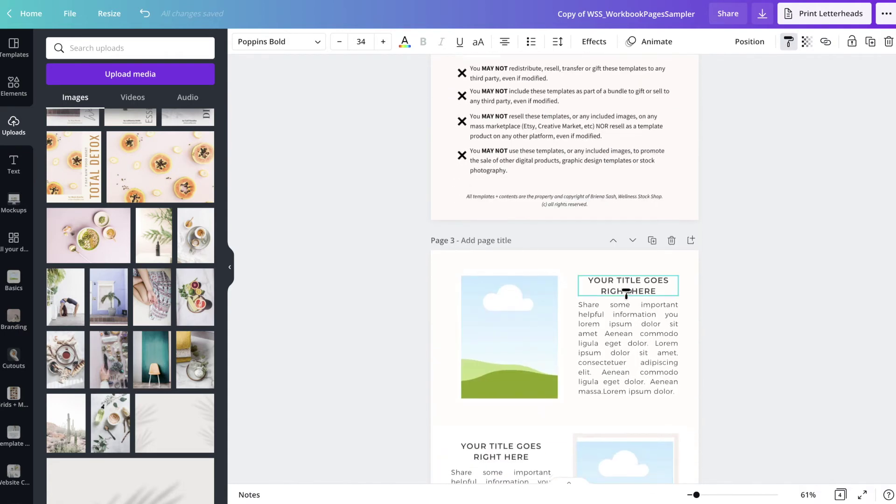
pyautogui.click(626, 293)
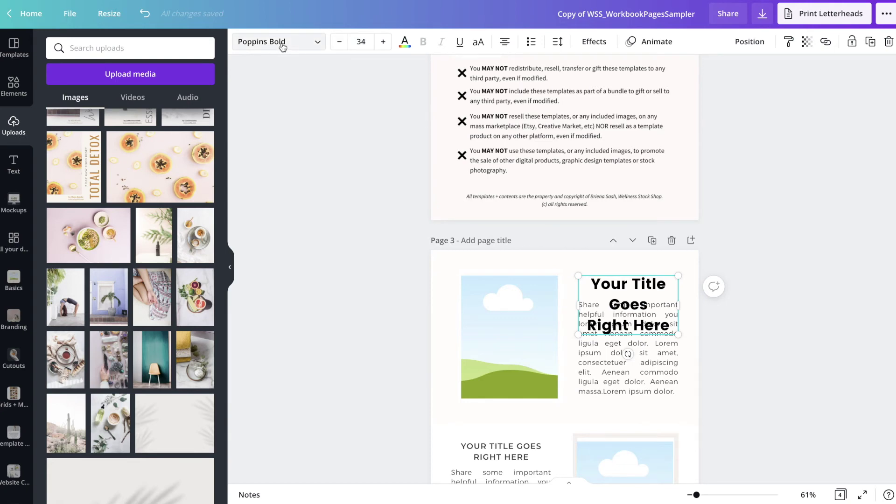
pyautogui.hotkey('ctrl', 'z')
pyautogui.click(366, 178)
# Step: Ungroup each of the four heading and paragraph pairs in the page 1 text list
pyautogui.scroll(4, 366, 178)
pyautogui.scroll(5, 366, 178)
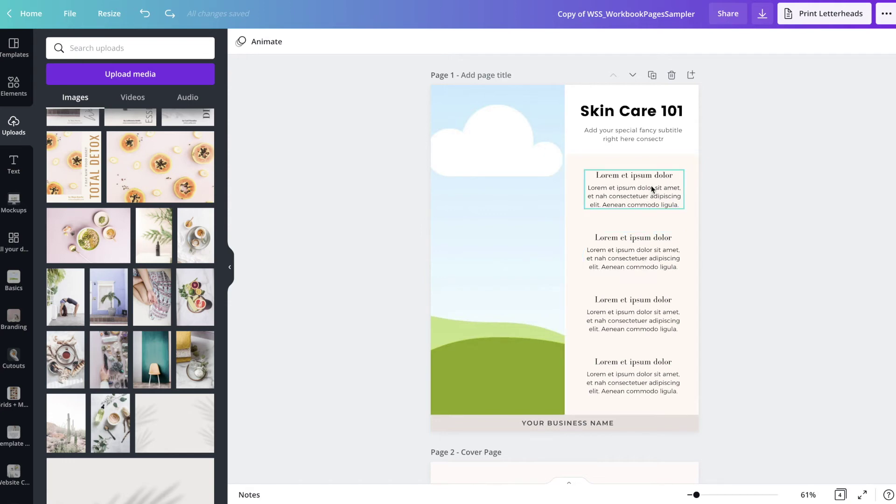
pyautogui.click(627, 187)
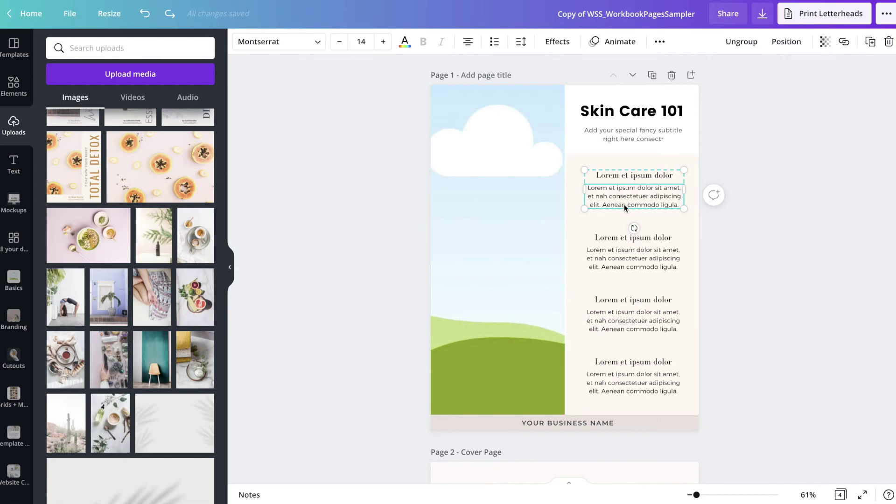
pyautogui.moveTo(625, 206)
pyautogui.mouseDown()
pyautogui.moveTo(610, 214)
pyautogui.moveTo(616, 194)
pyautogui.moveTo(620, 219)
pyautogui.mouseUp()
pyautogui.hotkey('ctrl', 'z')
pyautogui.click(742, 42)
pyautogui.click(648, 241)
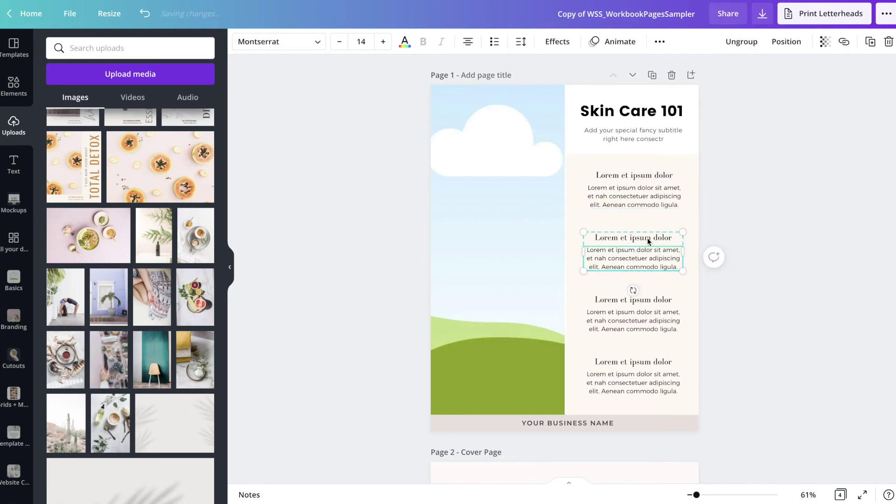
pyautogui.click(741, 42)
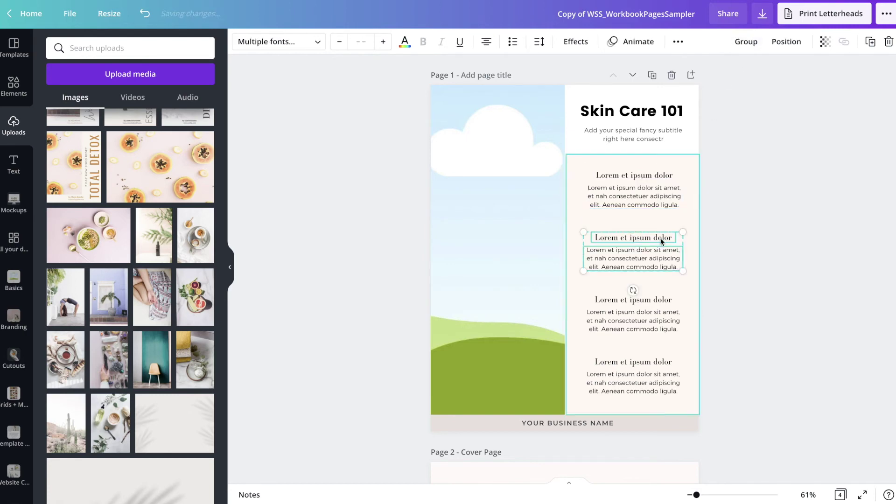
pyautogui.click(639, 299)
pyautogui.click(746, 46)
pyautogui.click(633, 360)
pyautogui.hotkey('ctrl', 'shift', 'g')
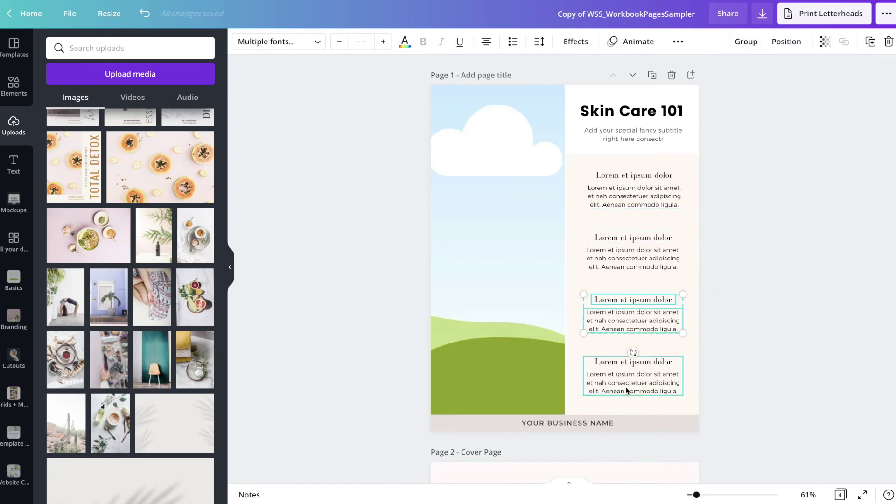
# Step: Change all four "Lorem et ipsum dolor" headings on page 1 to the Poppins Bold font together
pyautogui.click(658, 175)
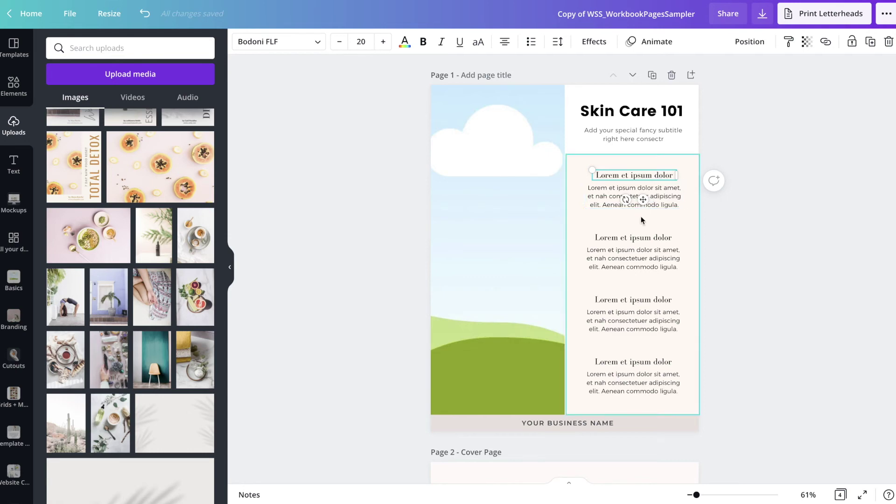
pyautogui.keyDown('shift'); pyautogui.click(640, 238); pyautogui.keyUp('shift')
pyautogui.keyDown('shift'); pyautogui.click(636, 300); pyautogui.keyUp('shift')
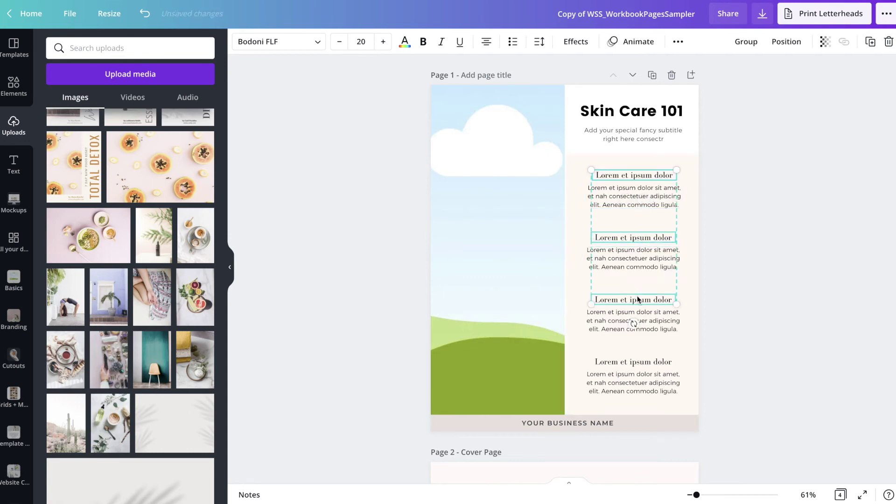
pyautogui.keyDown('shift'); pyautogui.click(628, 359); pyautogui.keyUp('shift')
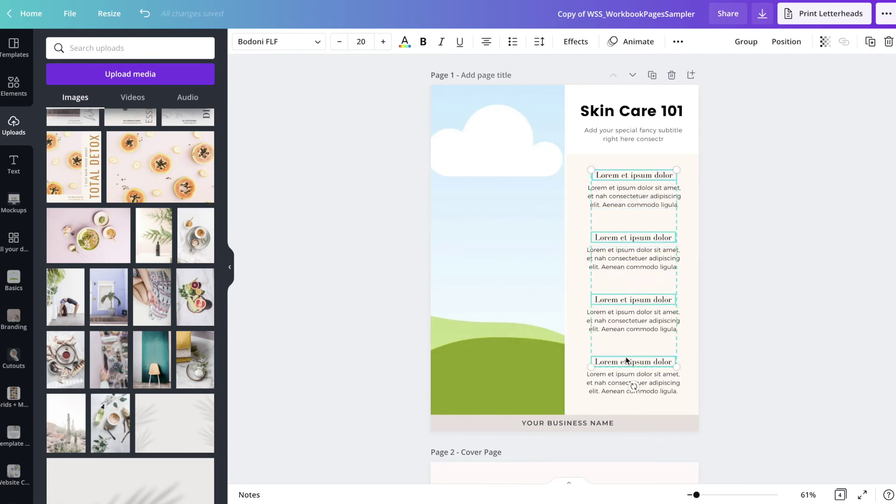
pyautogui.click(319, 44)
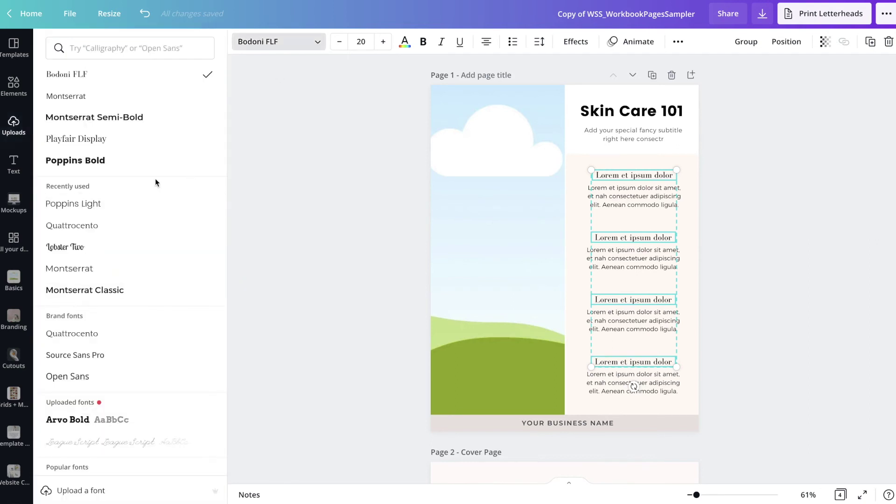
pyautogui.click(139, 166)
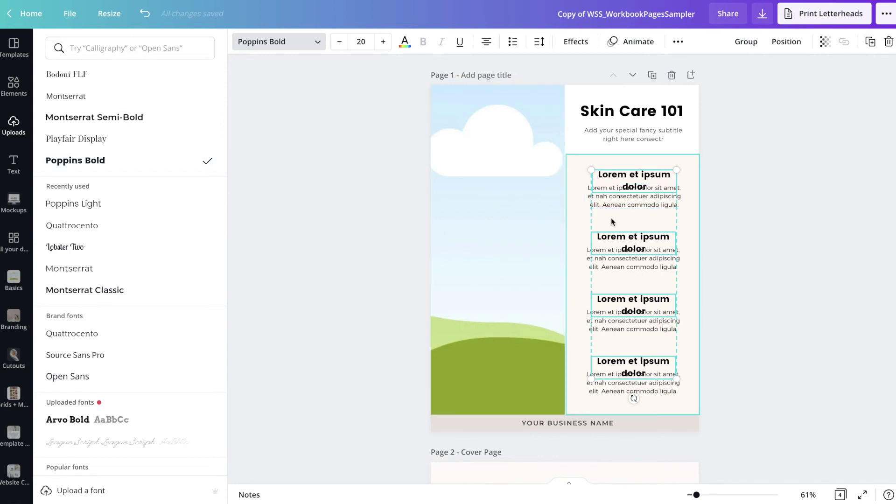
pyautogui.press('Escape')
pyautogui.press('Escape')
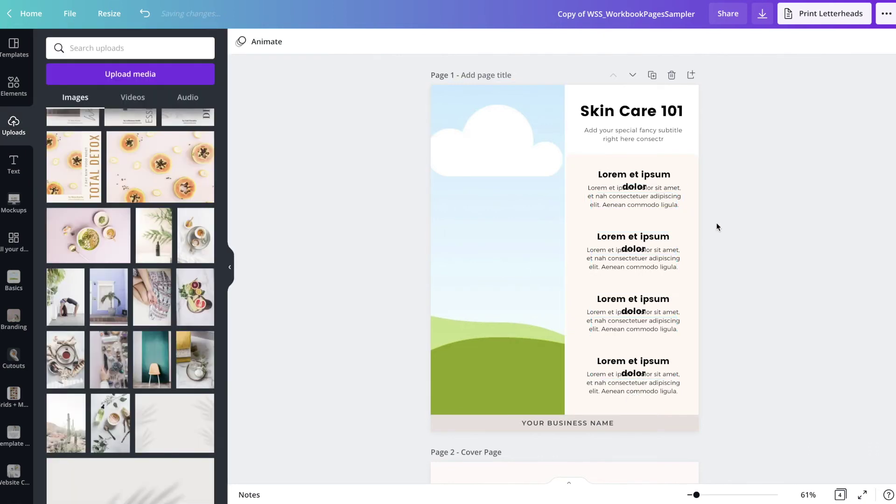
# Step: Widen the first list heading's text box on both sides so its text fits on one line
pyautogui.click(597, 177)
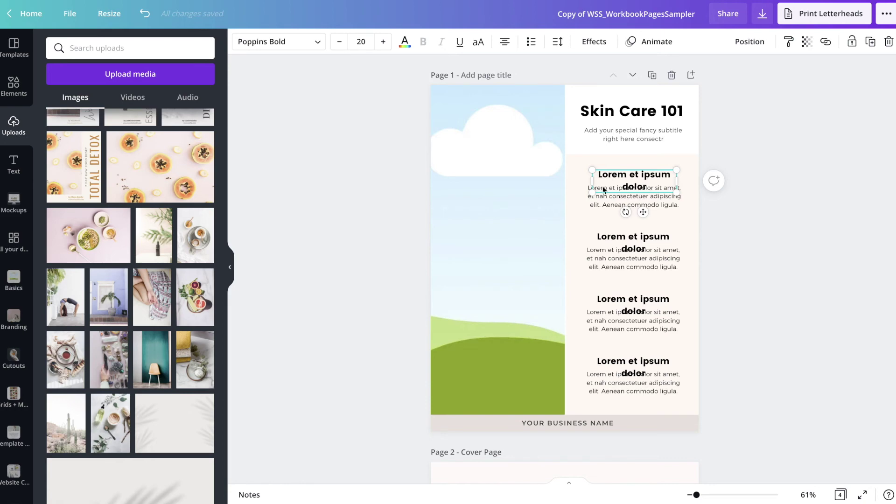
pyautogui.moveTo(591, 181); pyautogui.dragTo(575, 181)
pyautogui.moveTo(637, 201); pyautogui.dragTo(644, 201)
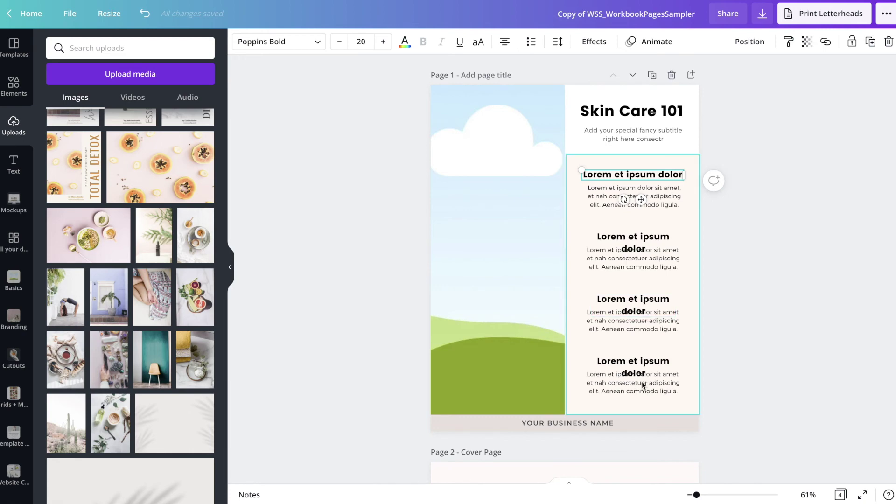
pyautogui.click(327, 241)
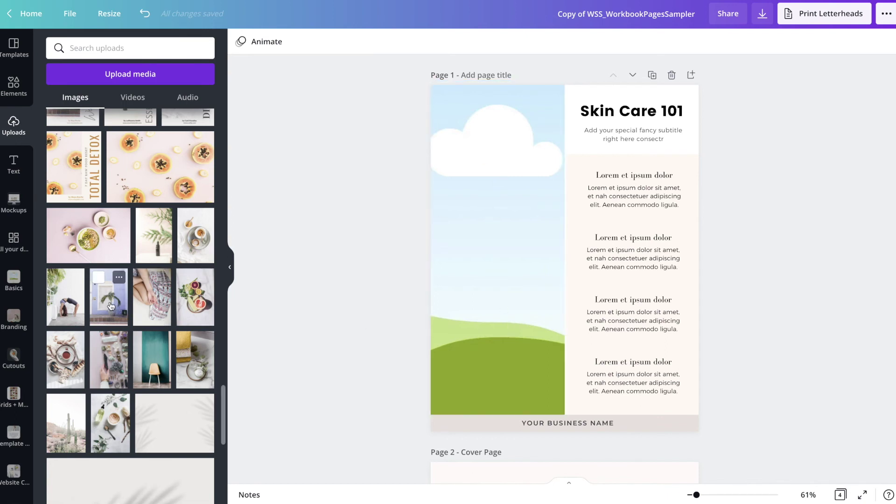
# Step: Place the photo of the potted palm by the purple wall in page 1's picture frame and shift its crop to reveal more of the door
pyautogui.moveTo(111, 305); pyautogui.dragTo(497, 279)
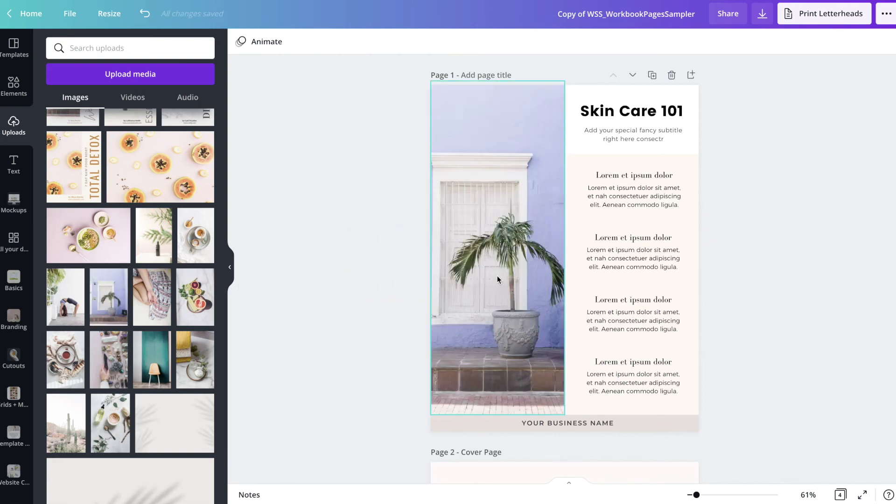
pyautogui.doubleClick(497, 279)
pyautogui.moveTo(498, 277); pyautogui.dragTo(512, 278)
pyautogui.click(384, 271)
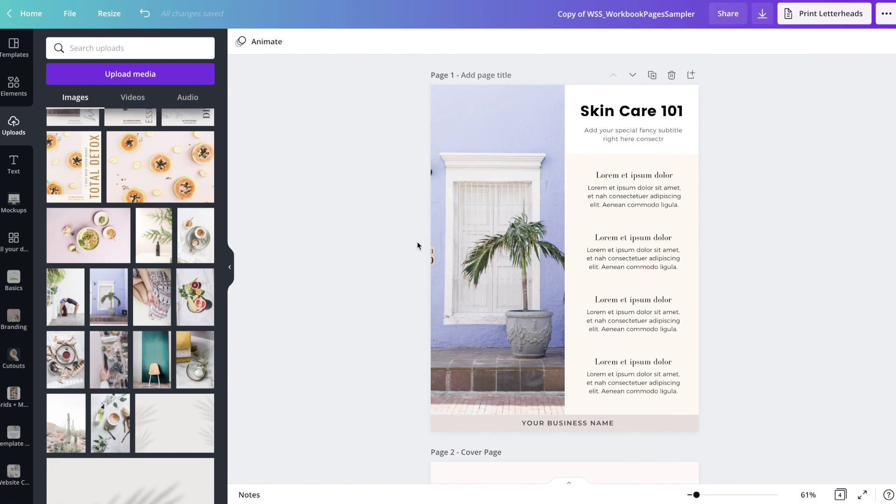
# Step: Browse the device's Downloads folder for images to upload, and close the file chooser without uploading
pyautogui.click(126, 76)
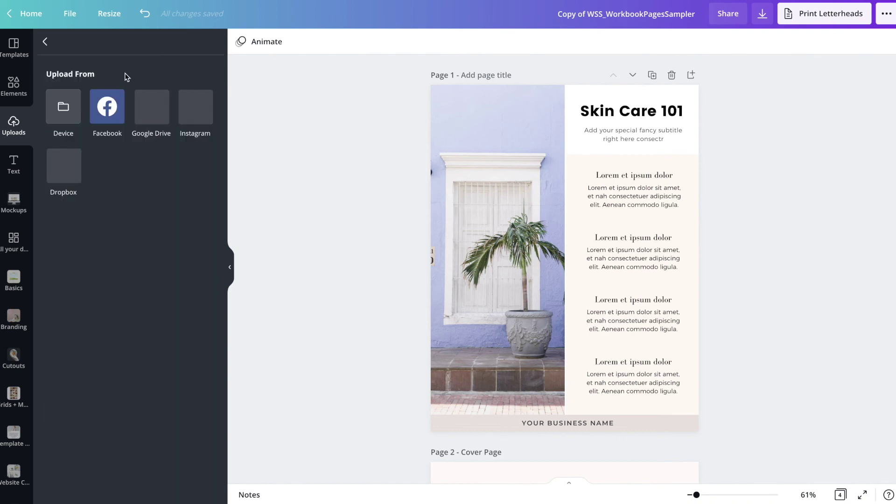
pyautogui.click(59, 112)
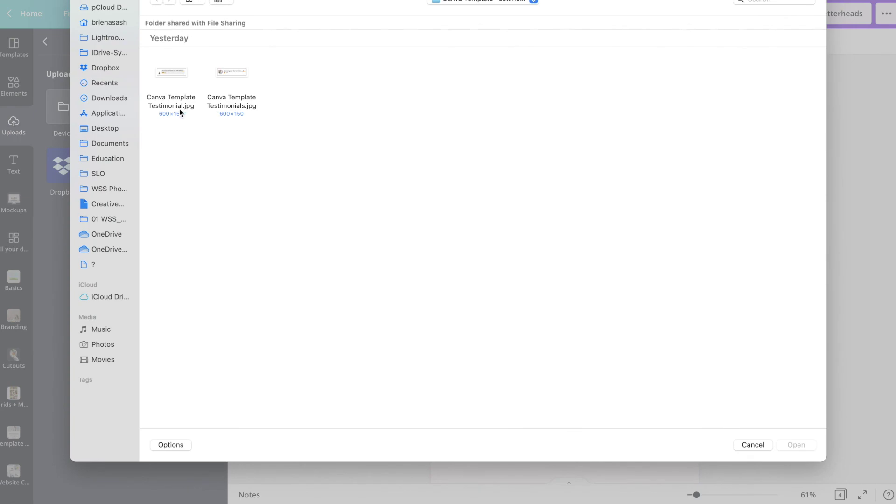
pyautogui.click(113, 99)
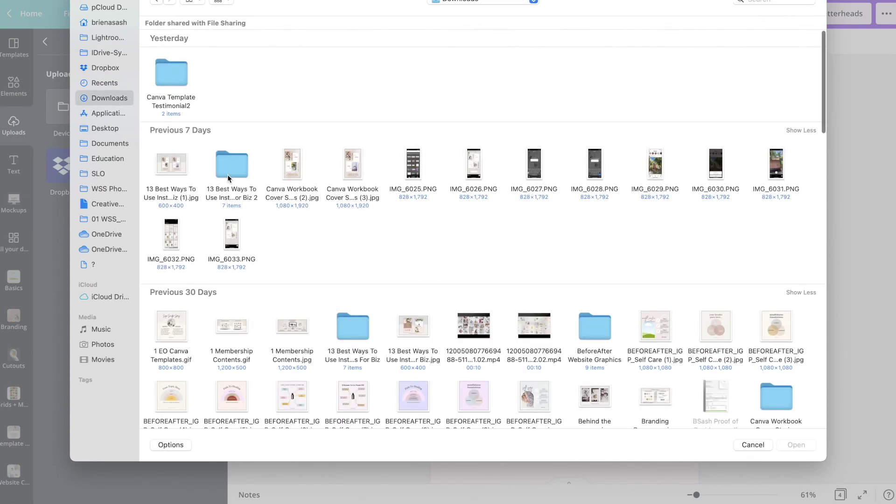
pyautogui.scroll(-5, 432, 296)
pyautogui.scroll(5, 430, 295)
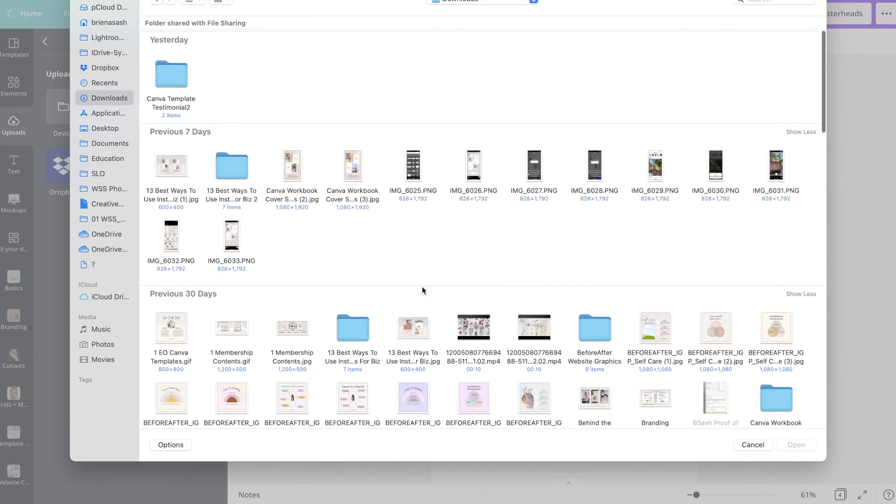
pyautogui.click(748, 446)
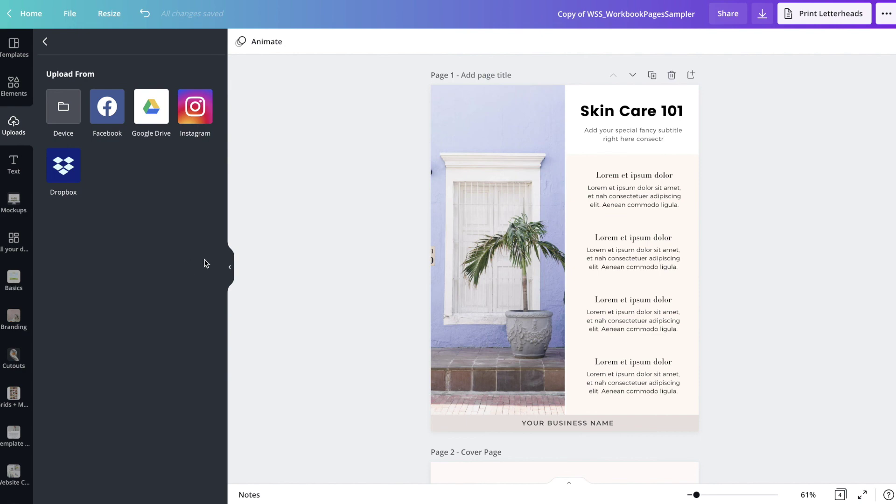
# Step: Place the uploaded photo of the cup with the yellow cloth in the lower picture frame on page 3
pyautogui.scroll(-15, 384, 293)
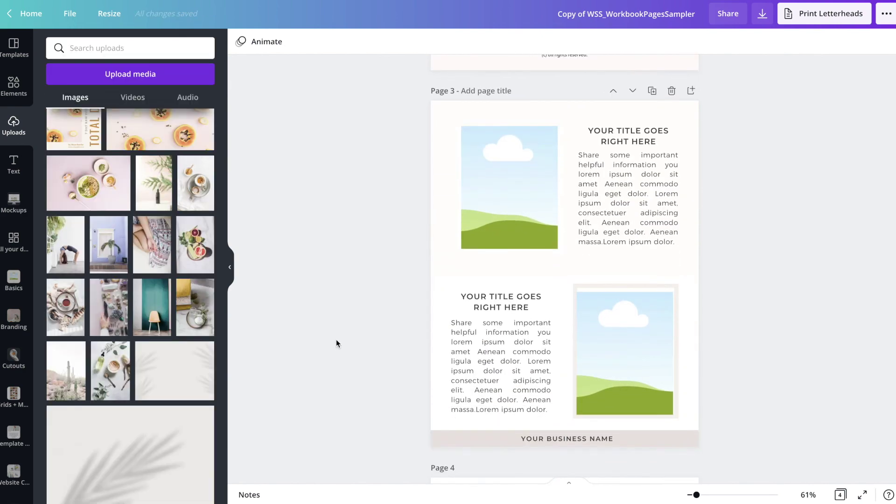
pyautogui.moveTo(196, 323); pyautogui.dragTo(582, 353)
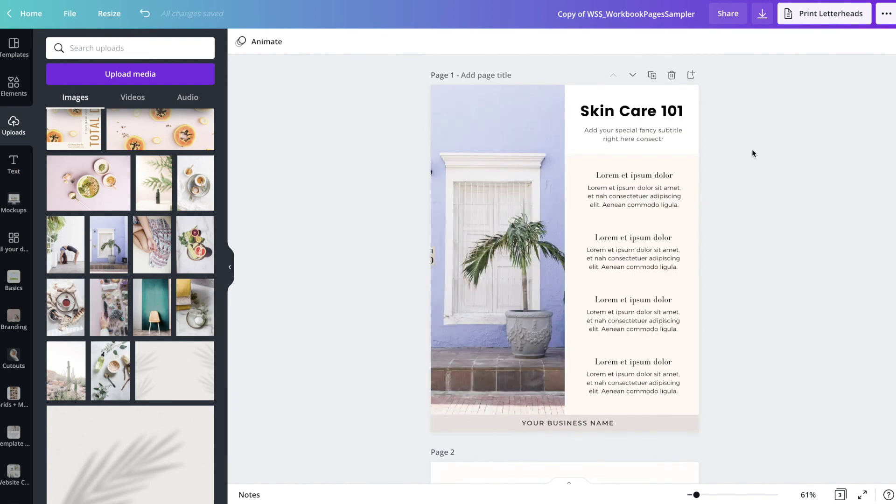
# Step: Set up the design's download as PDF Standard with only page 1 selected
pyautogui.click(763, 18)
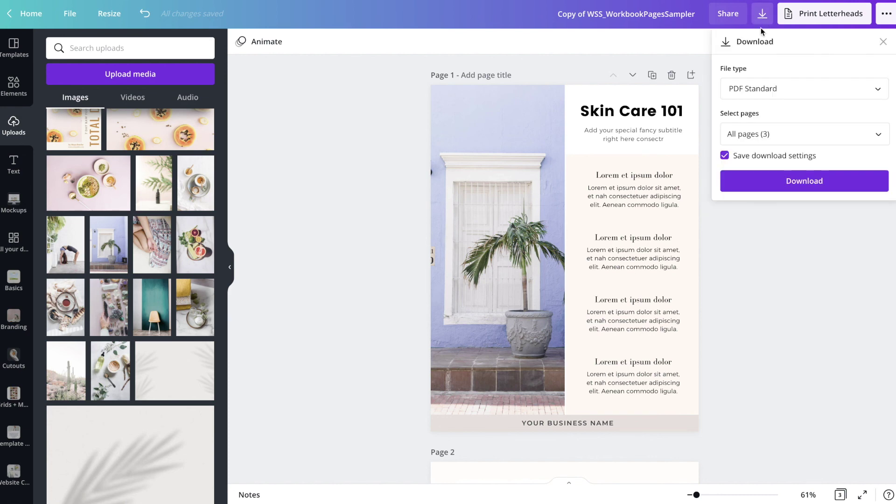
pyautogui.click(736, 88)
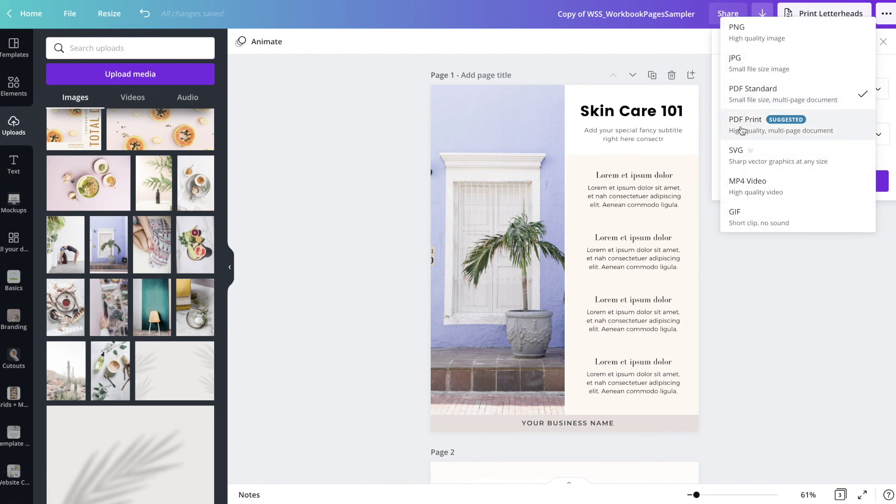
pyautogui.click(755, 97)
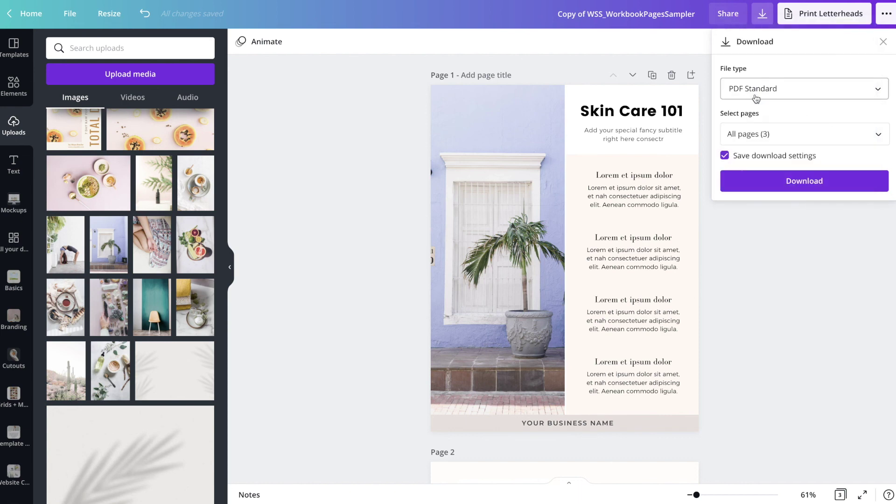
pyautogui.click(754, 134)
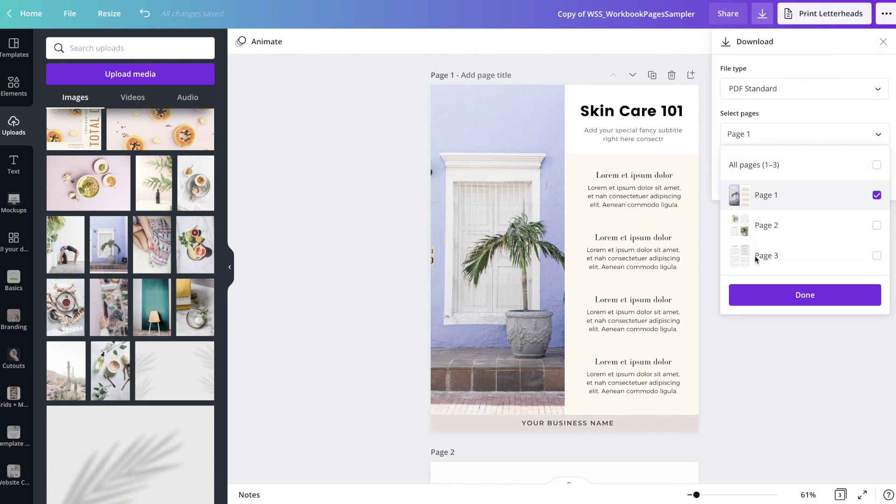
pyautogui.click(781, 294)
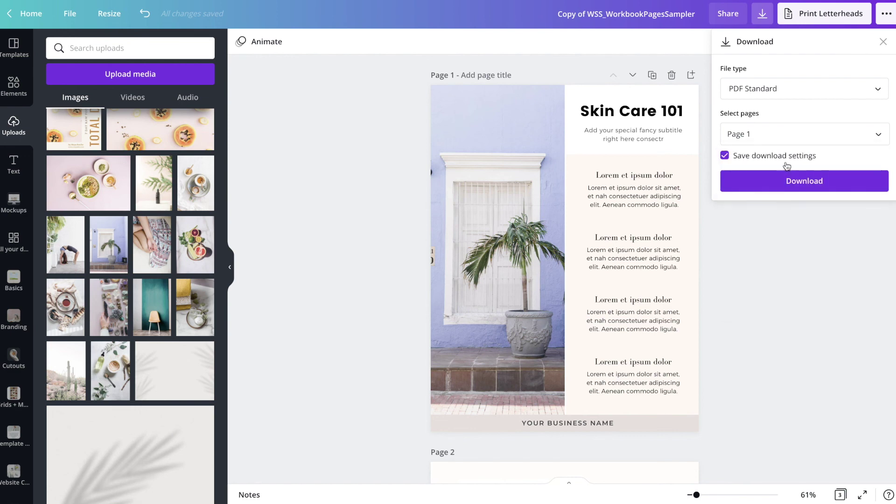